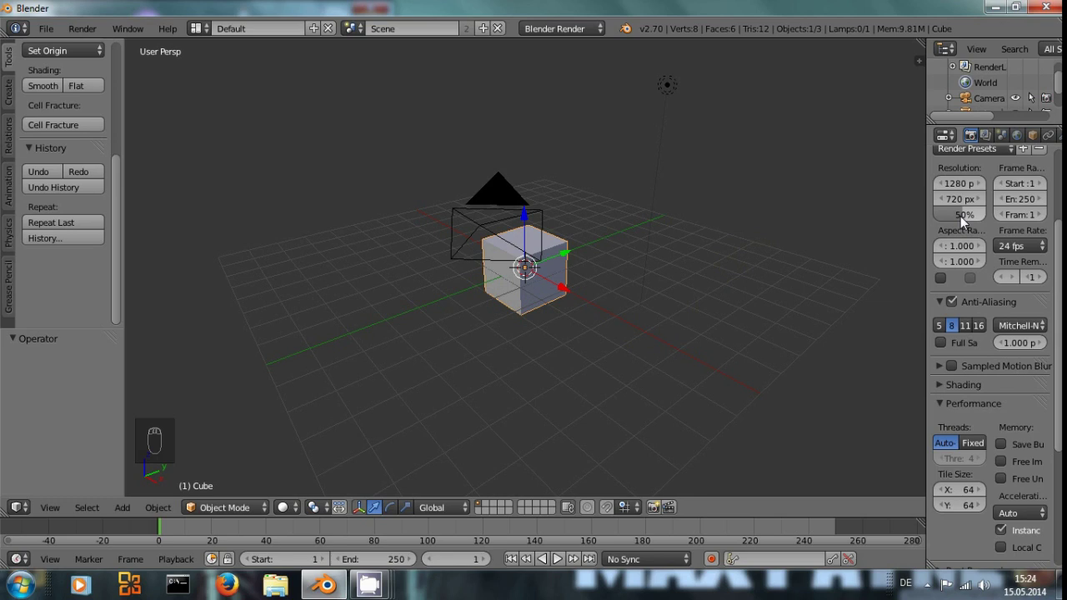
# - Set the render resolution scale to 100% and the frame rate to 23.98 fps
pyautogui.moveTo(960, 216); pyautogui.dragTo(991, 217)
pyautogui.scroll(2, 971, 219)
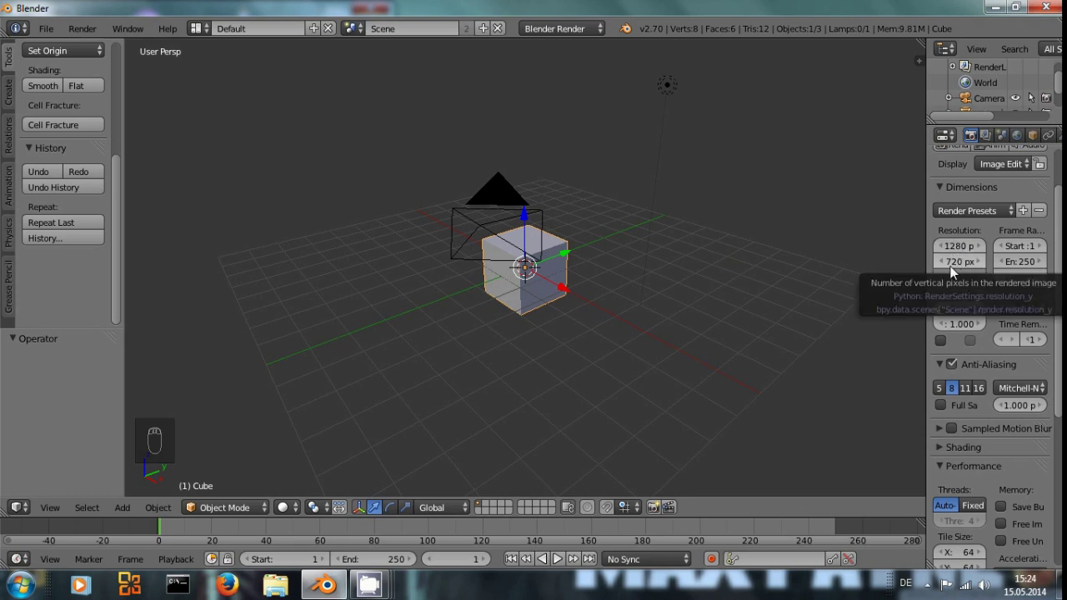
pyautogui.click(1021, 309)
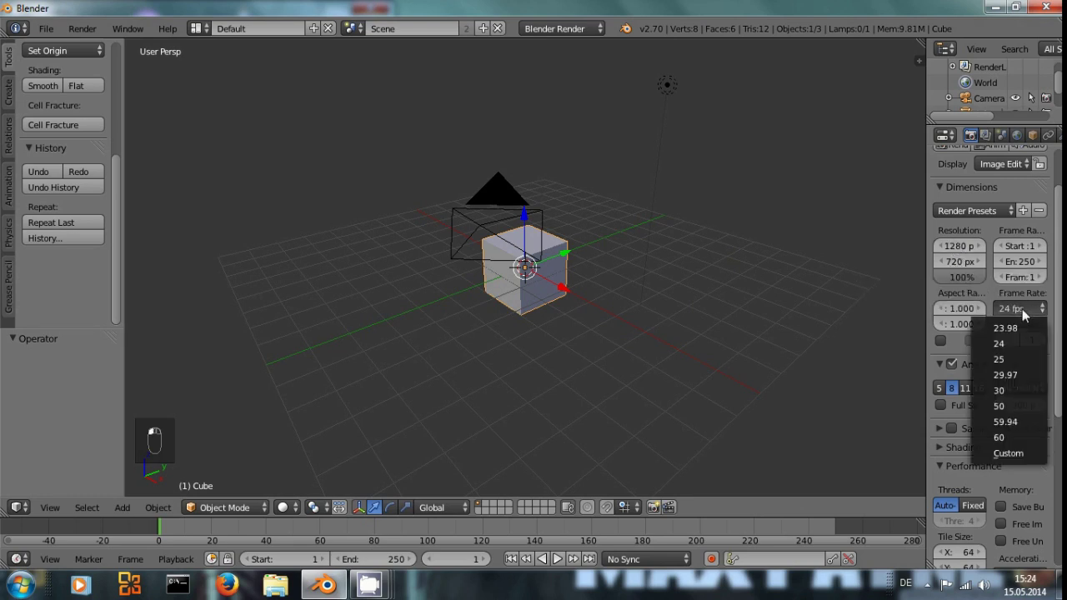
pyautogui.click(1013, 328)
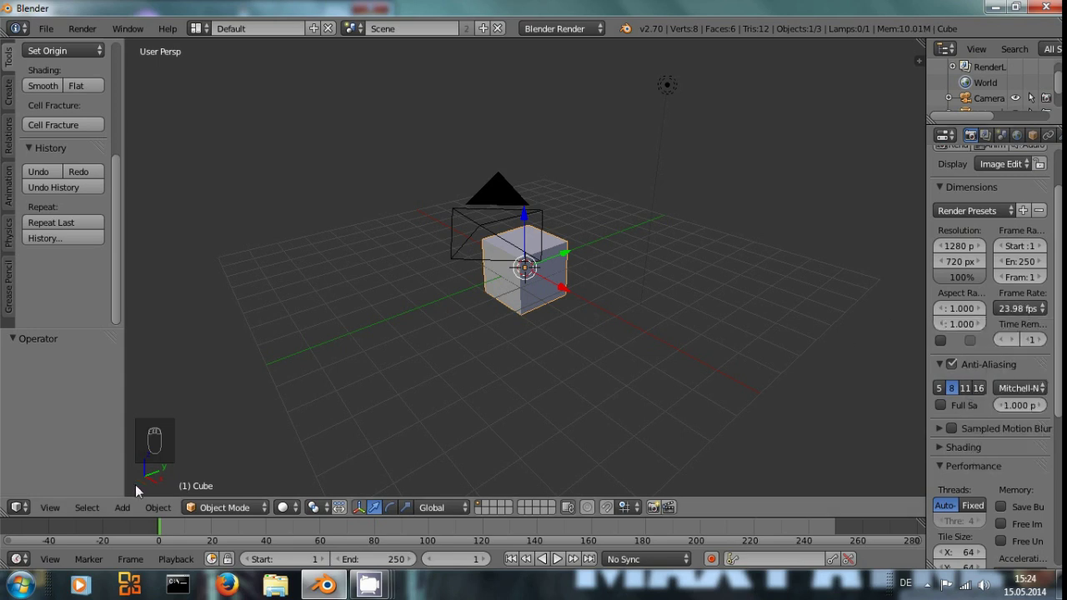
# - Set the scene's end frame to 49
pyautogui.click(387, 560)
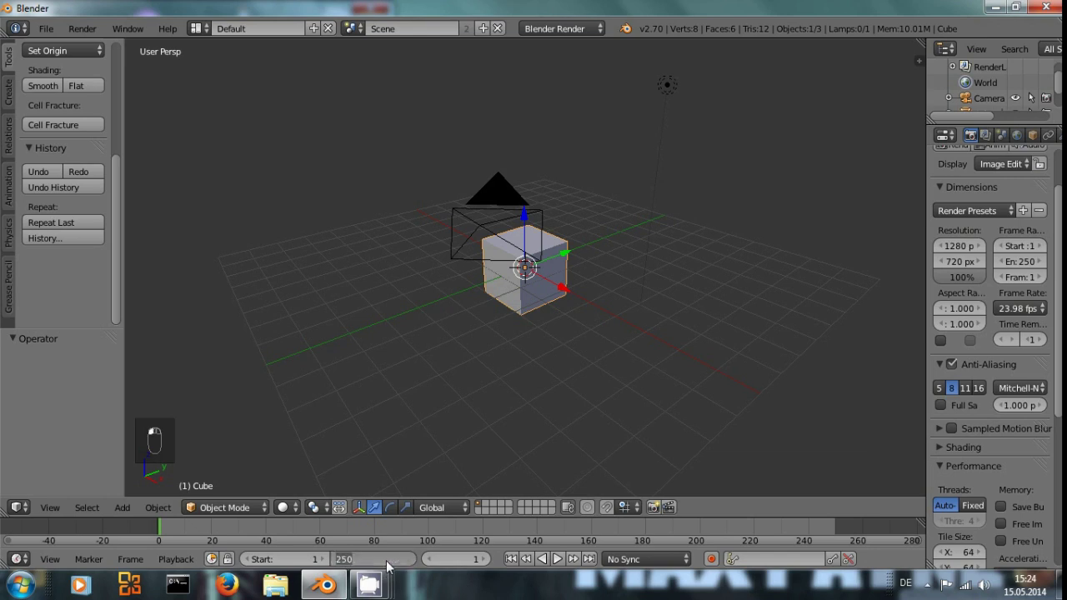
pyautogui.write('49')
pyautogui.press('Return')
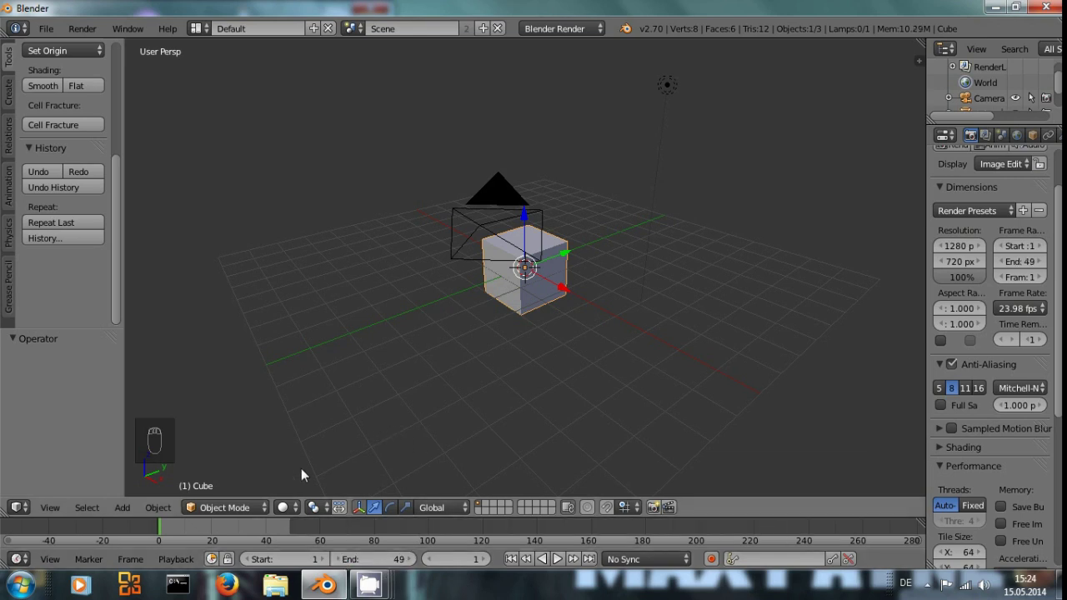
# - Switch the 3D view to the Movie Clip Editor and open PoliceFootage.mov from the stabilize folder
pyautogui.click(18, 506)
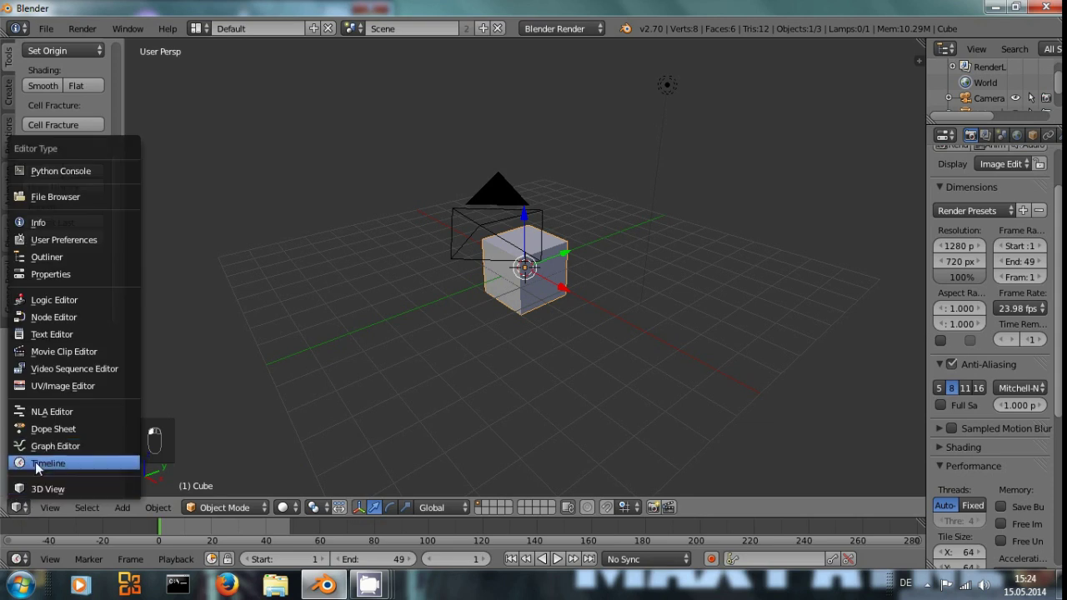
pyautogui.click(64, 352)
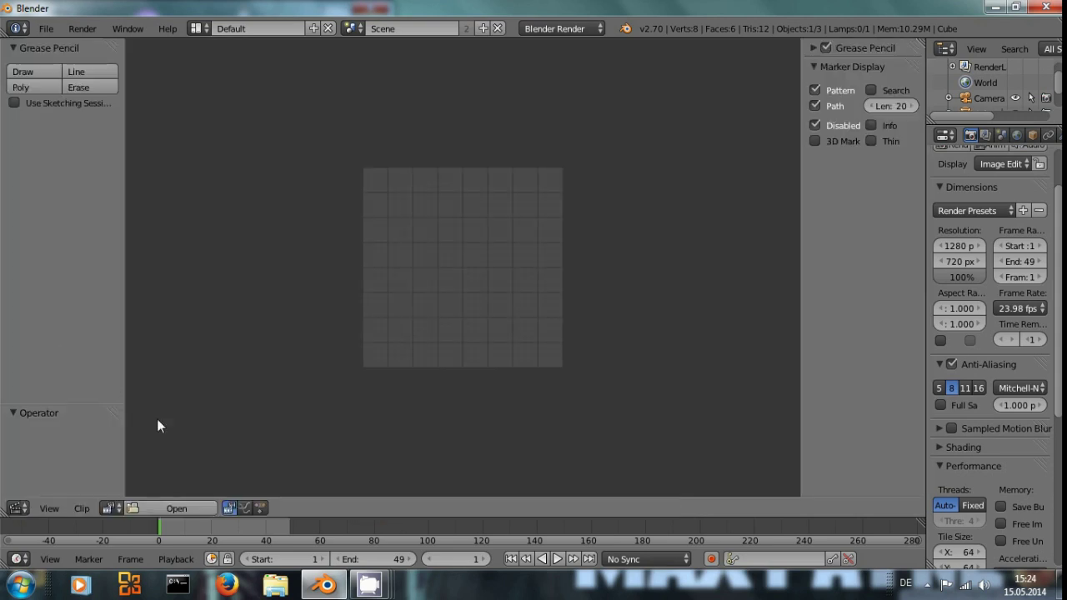
pyautogui.click(143, 506)
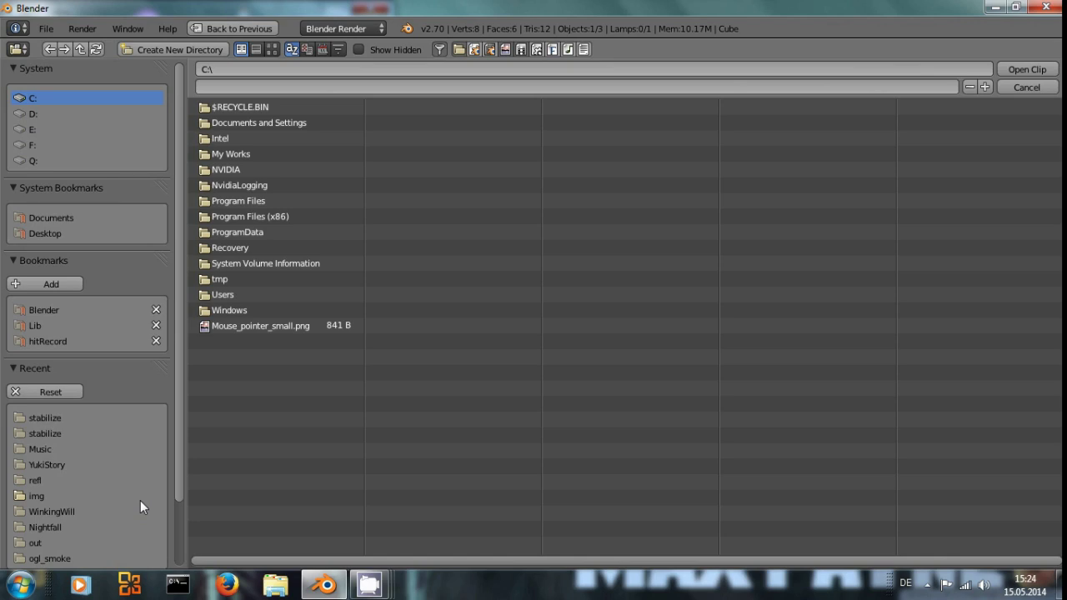
pyautogui.click(43, 433)
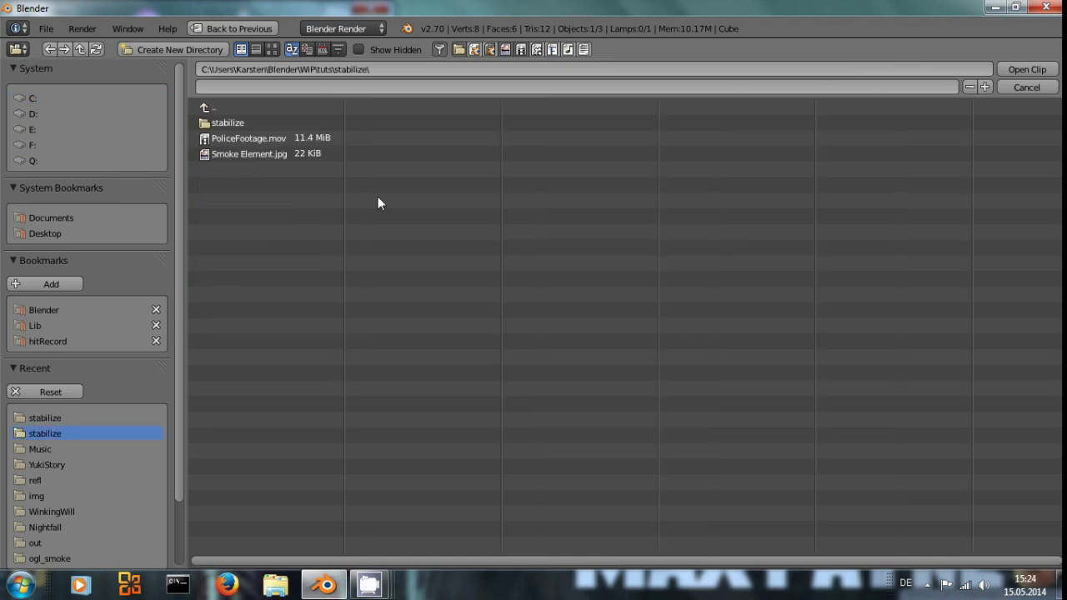
pyautogui.click(272, 140)
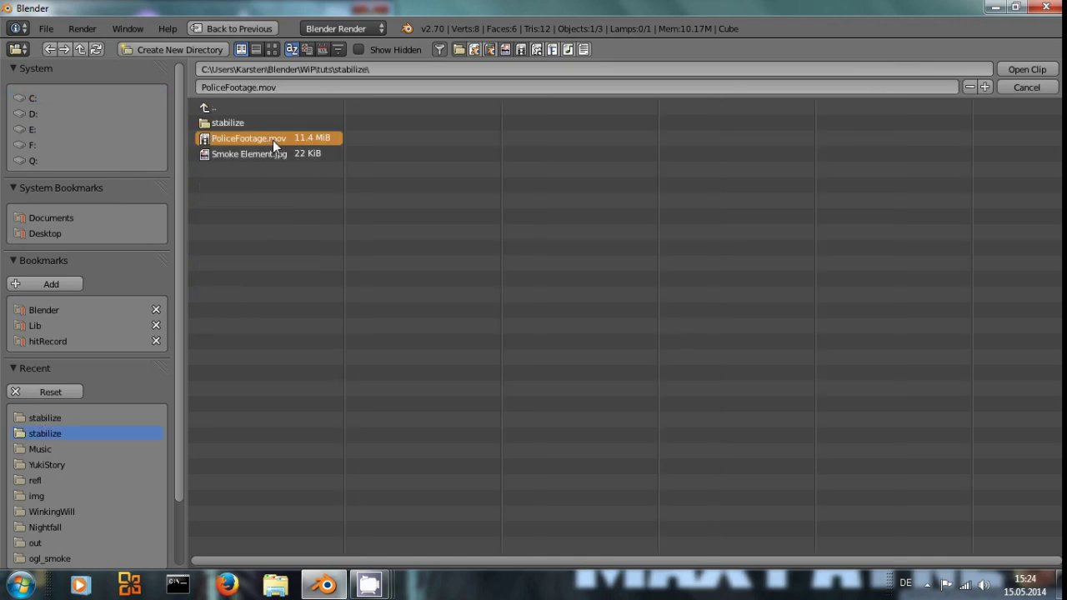
pyautogui.doubleClick(272, 140)
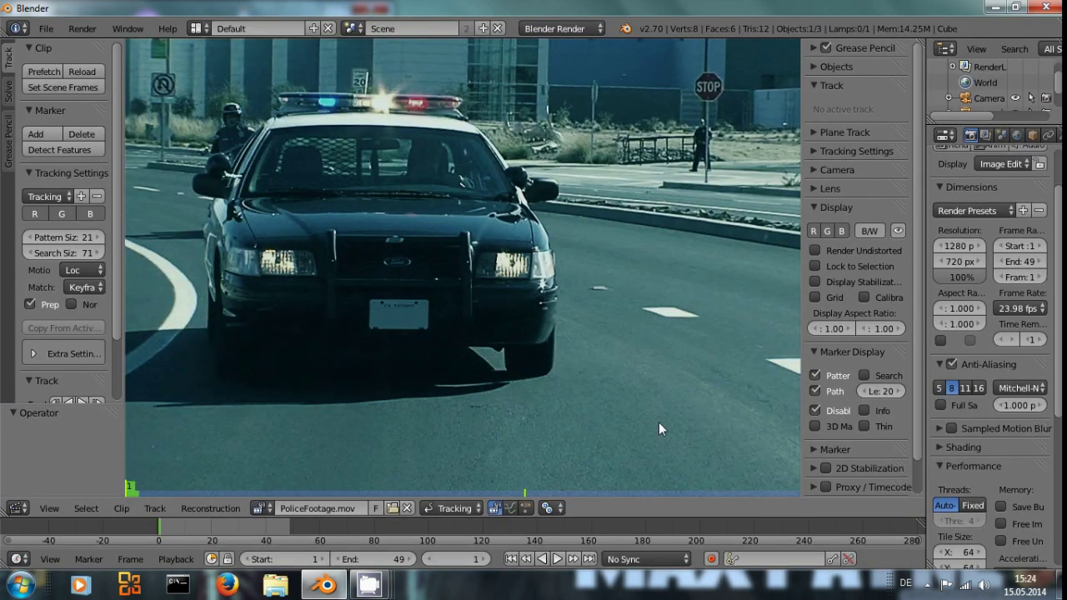
# - Fit the whole clip in view, play it briefly to check the camera shake, and return to frame 1
pyautogui.scroll(-4, 581, 330)
pyautogui.press('f')
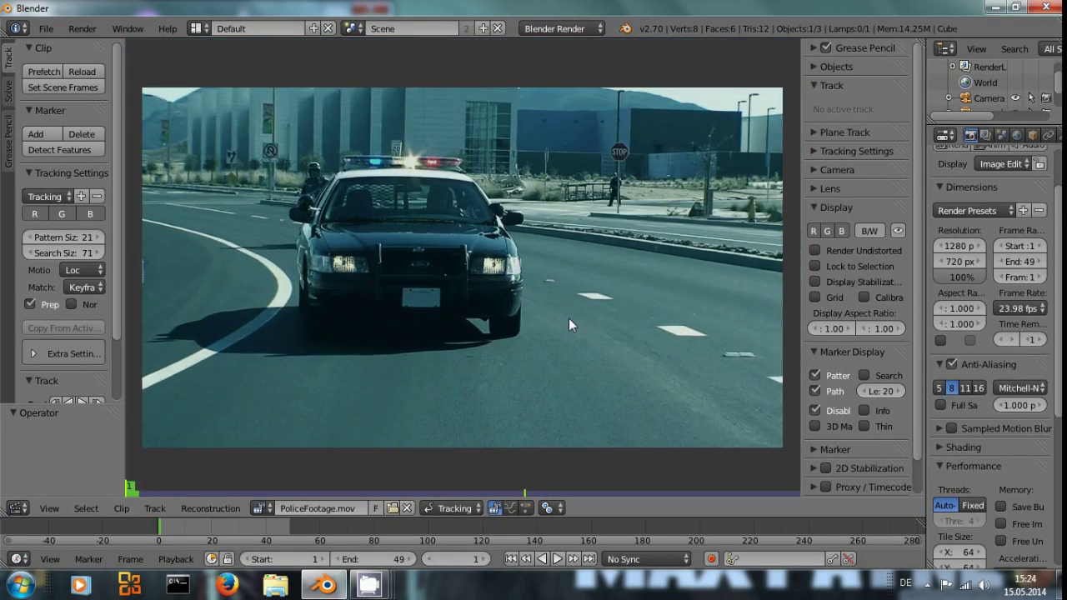
pyautogui.hotkey('alt', 'a')
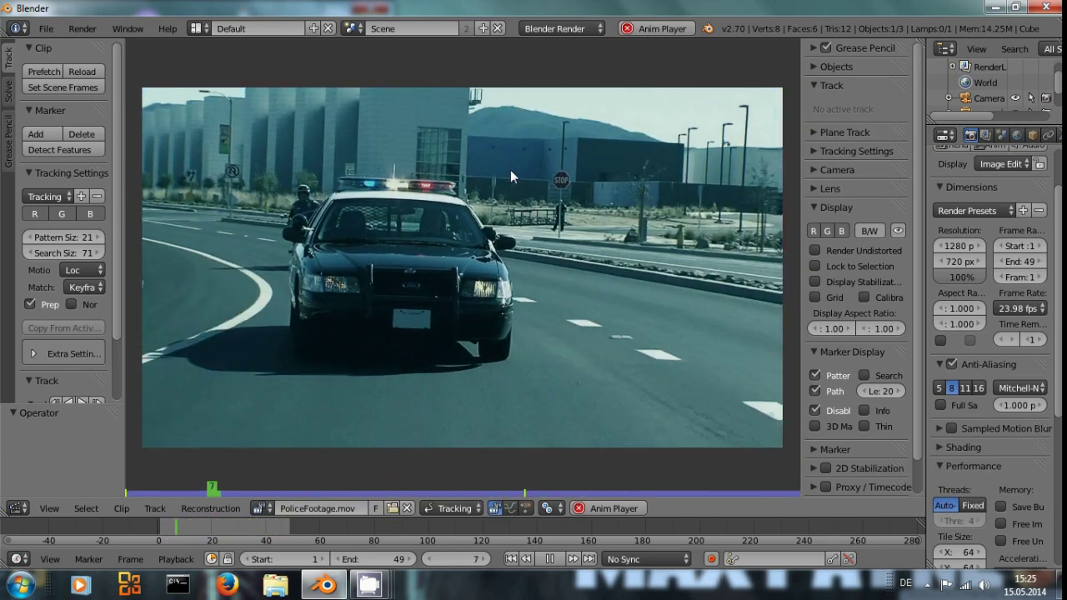
pyautogui.hotkey('alt', 'a')
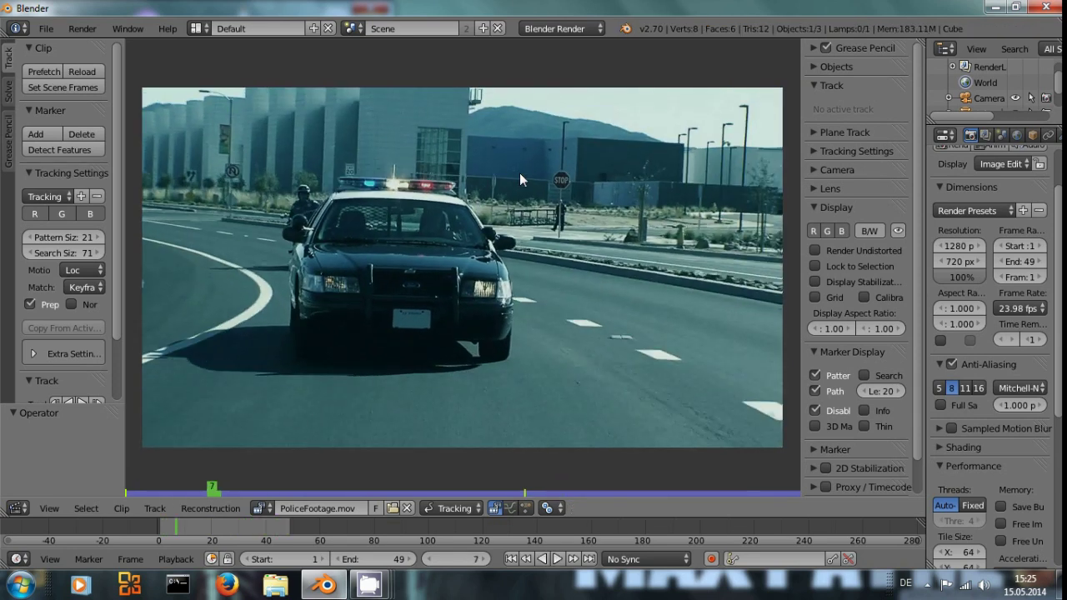
pyautogui.hotkey('shift', 'Left')
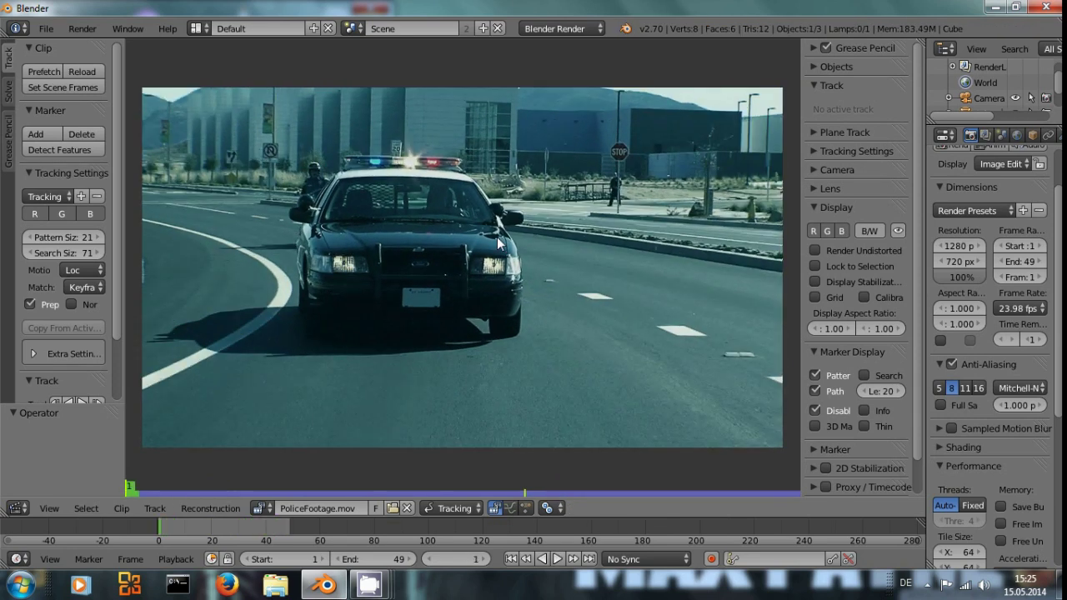
# - Add a tracking marker on the upper-right corner of the police car's licence plate at frame 1
pyautogui.scroll(2, 498, 243)
pyautogui.moveTo(481, 246); pyautogui.dragTo(389, 214, button='middle')
pyautogui.scroll(4, 598, 245)
pyautogui.scroll(2, 488, 274)
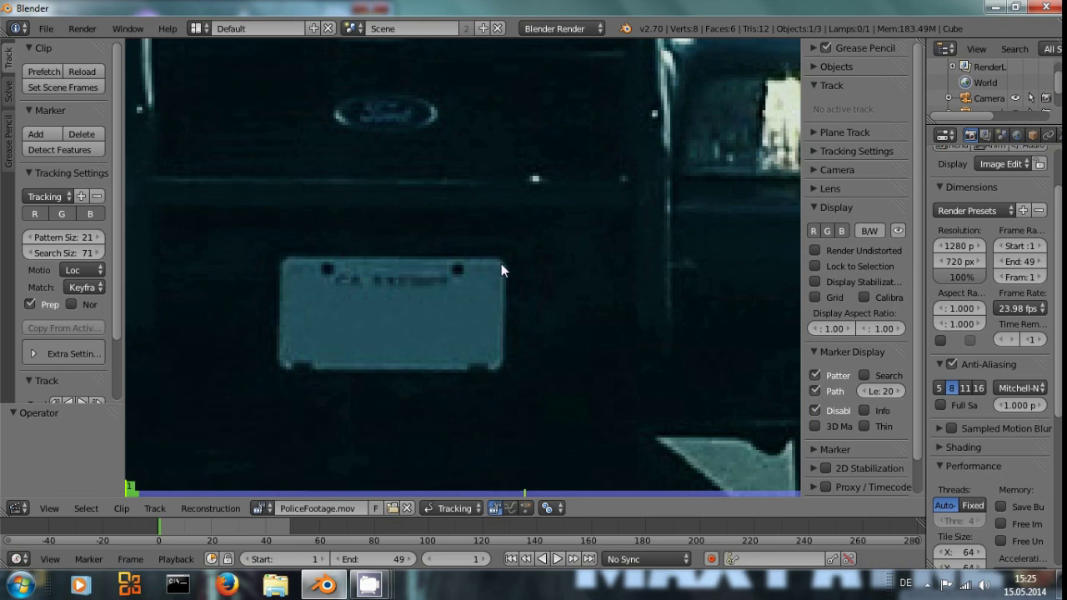
pyautogui.keyDown('ctrl'); pyautogui.click(501, 264); pyautogui.keyUp('ctrl')
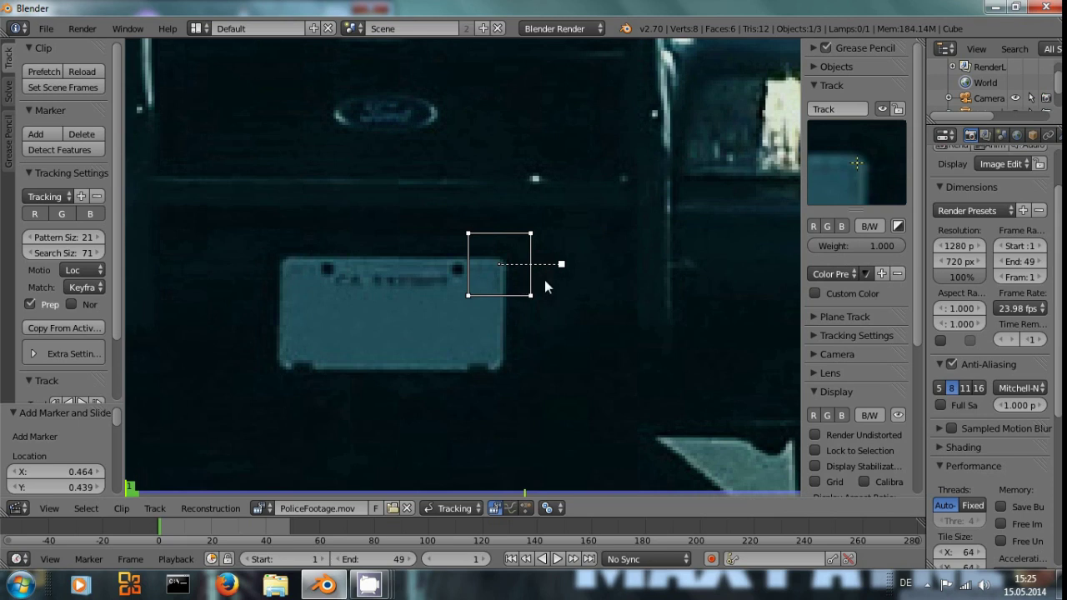
pyautogui.moveTo(847, 176); pyautogui.dragTo(848, 177)
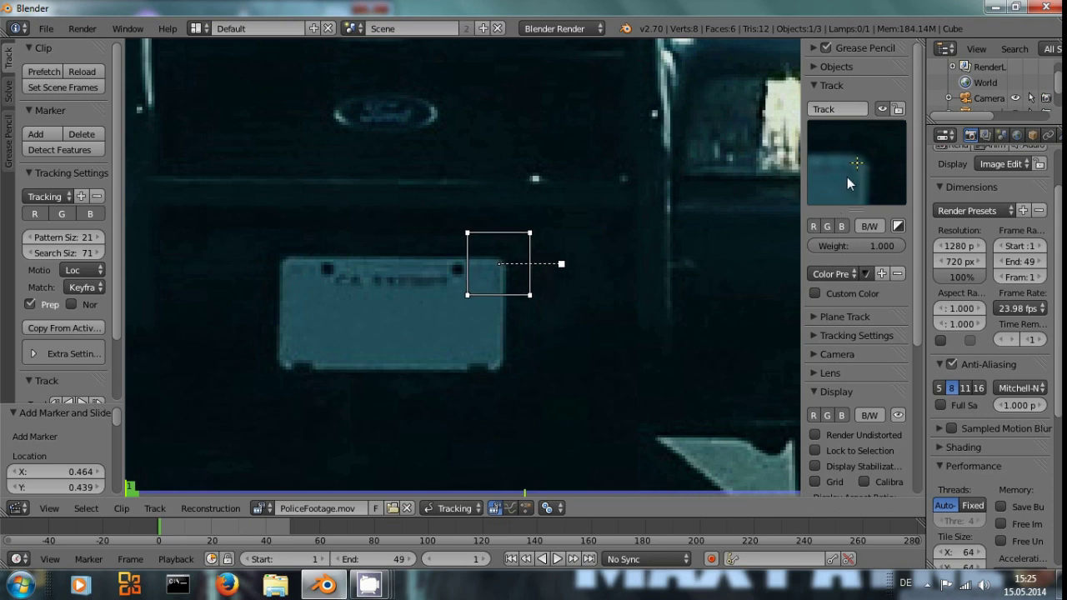
# - Display the marker's search area and enlarge it to take in the Ford emblem above the licence plate
pyautogui.scroll(-3, 858, 365)
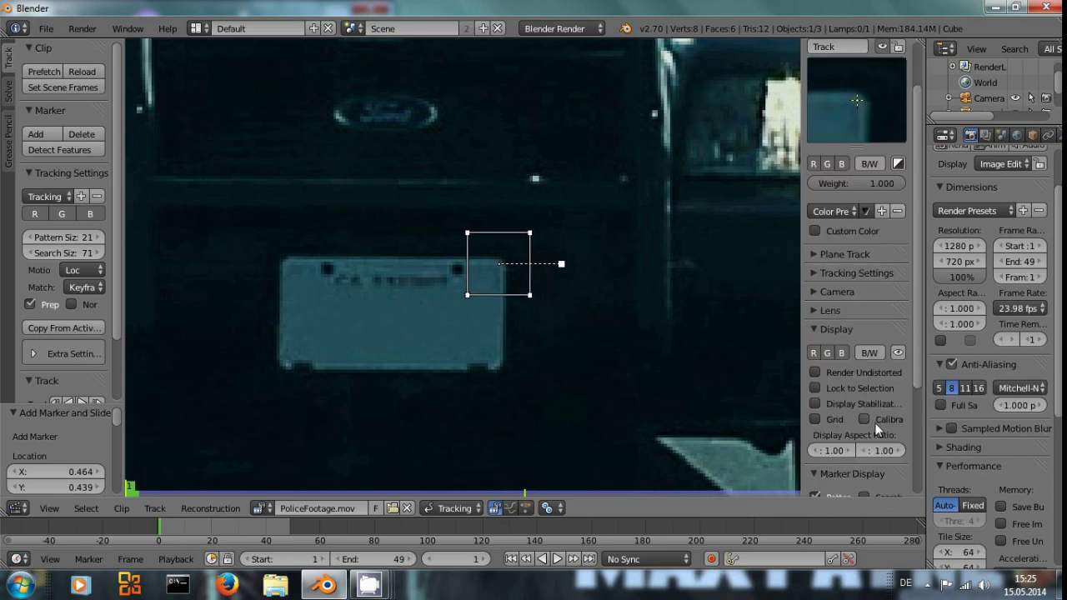
pyautogui.scroll(-3, 872, 424)
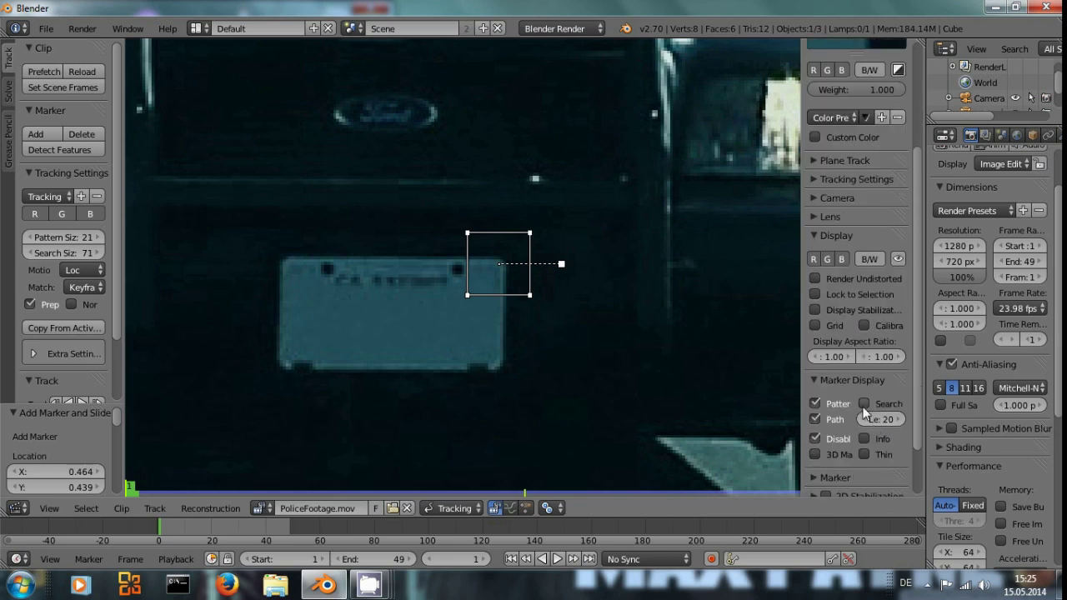
pyautogui.click(863, 404)
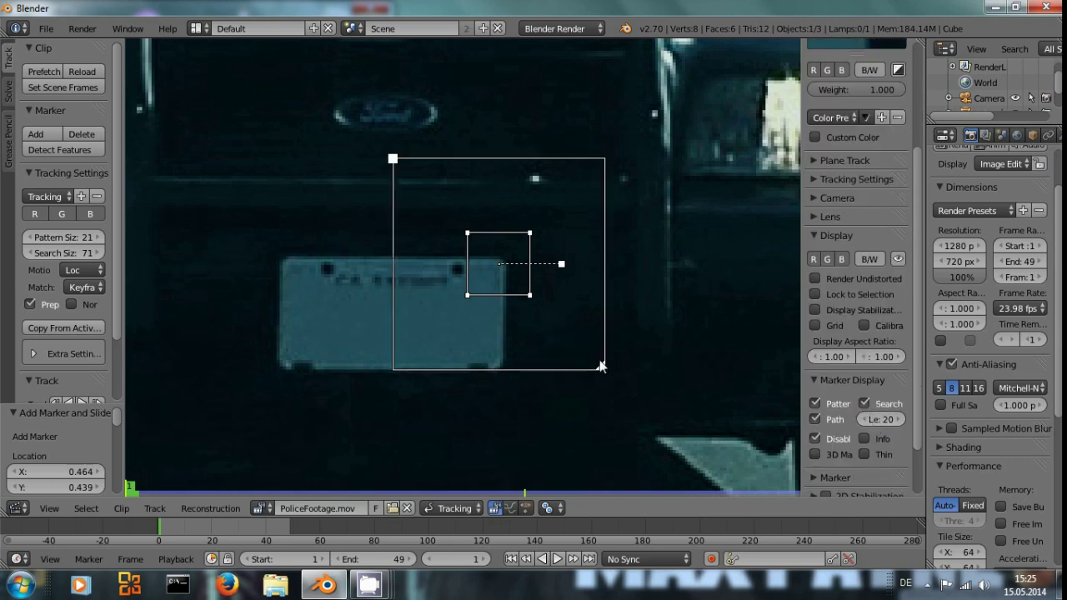
pyautogui.scroll(-1, 580, 348)
pyautogui.scroll(-1, 575, 344)
pyautogui.moveTo(551, 333); pyautogui.dragTo(612, 387)
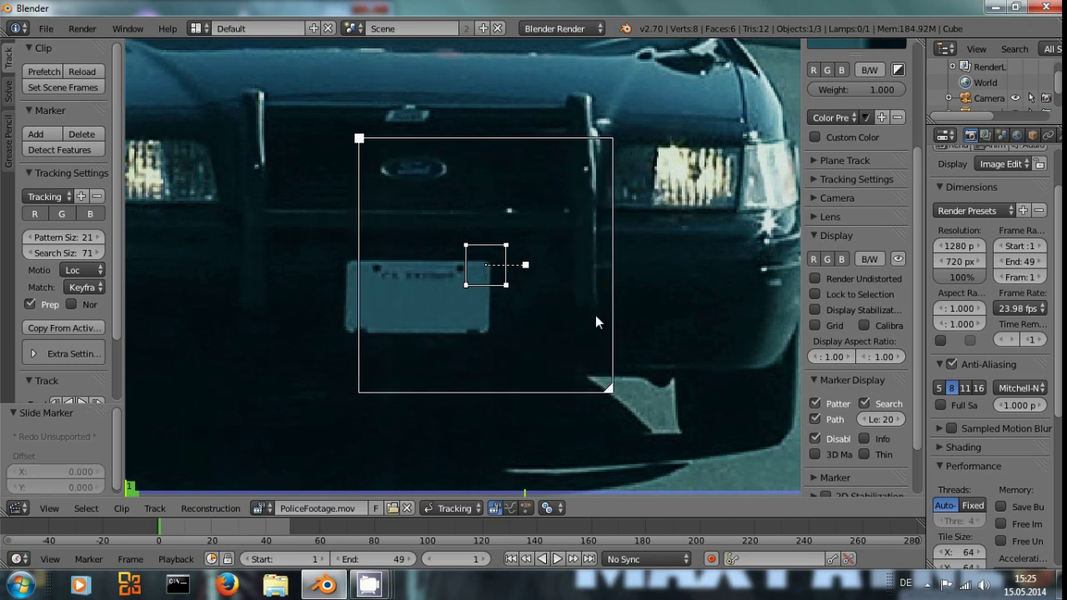
# - Track the licence plate marker forward through the clip to frame 49
pyautogui.scroll(-3, 595, 315)
pyautogui.scroll(2, 591, 317)
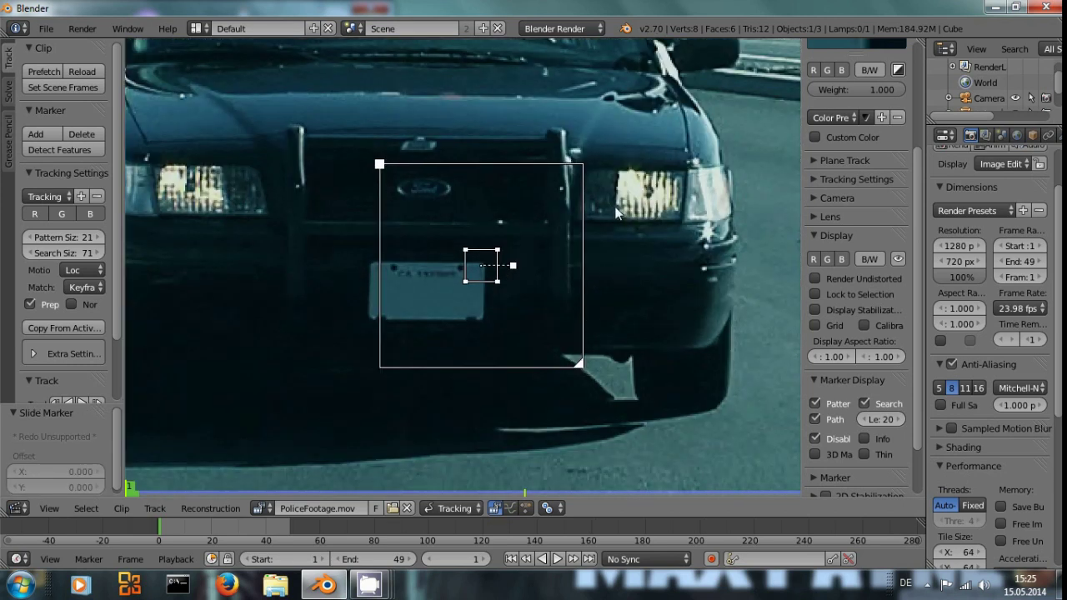
pyautogui.scroll(2, 535, 291)
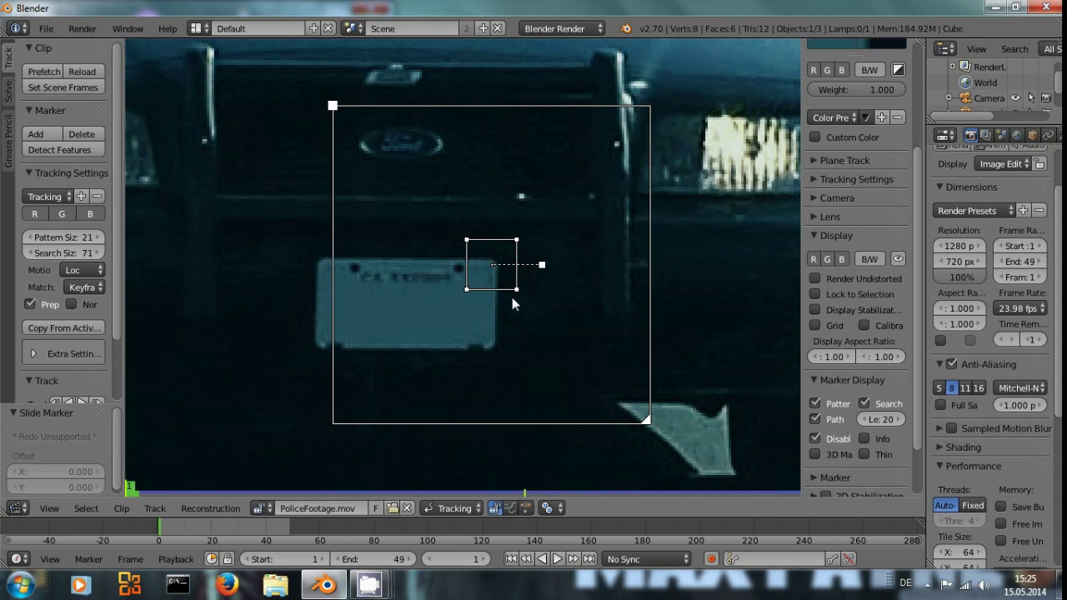
pyautogui.hotkey('ctrl', 't')
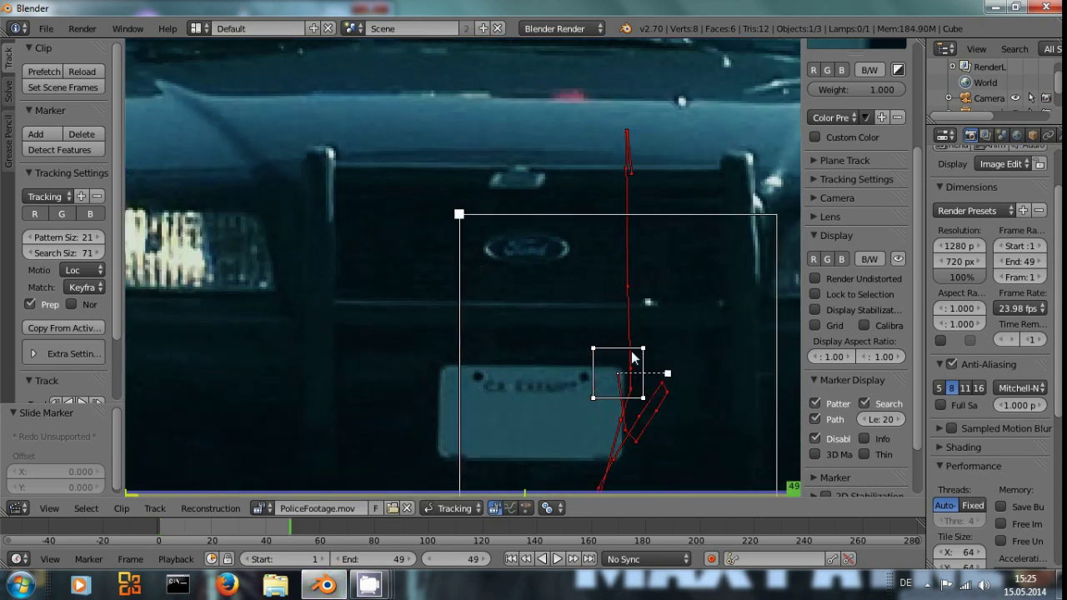
# - Lock the clip view to the selected marker, play back the track to check it, and return to frame 1
pyautogui.press('l')
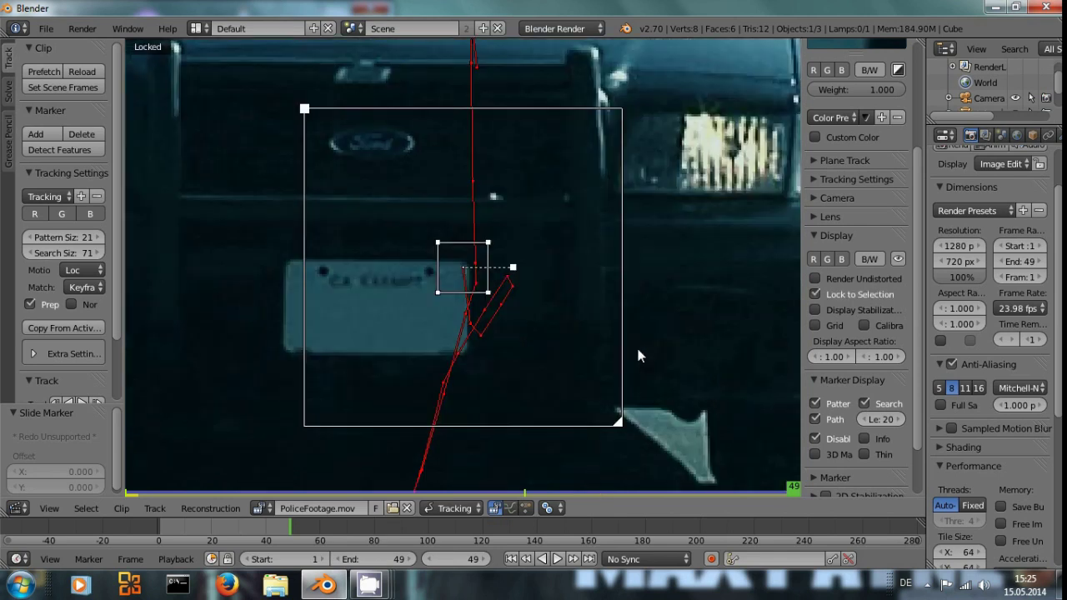
pyautogui.scroll(1, 497, 280)
pyautogui.scroll(-1, 499, 284)
pyautogui.hotkey('shift', 'Left')
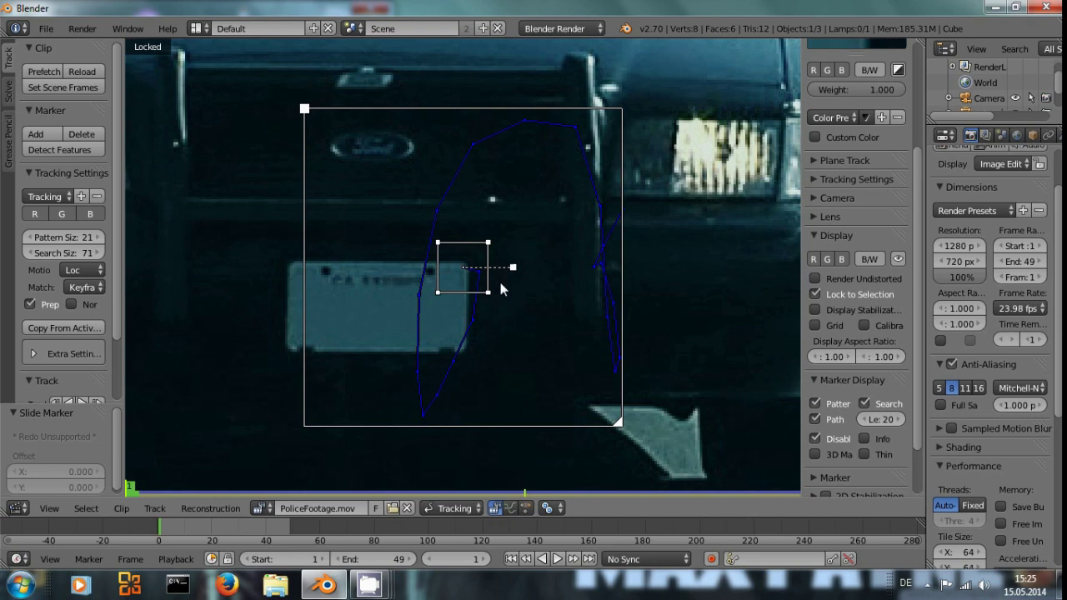
pyautogui.hotkey('alt', 'a')
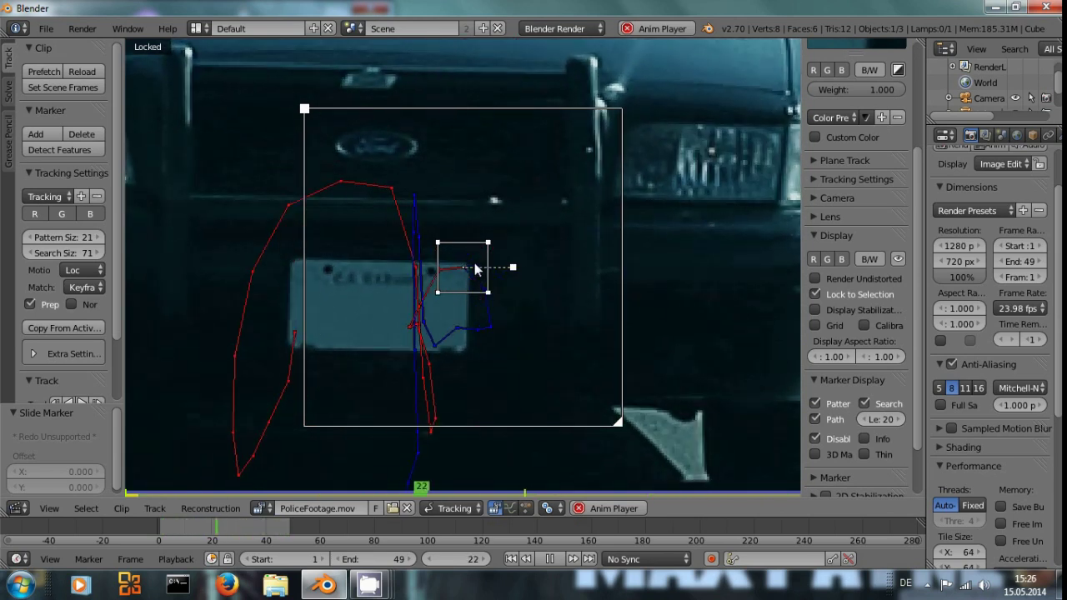
pyautogui.hotkey('alt', 'a')
pyautogui.hotkey('shift', 'Left')
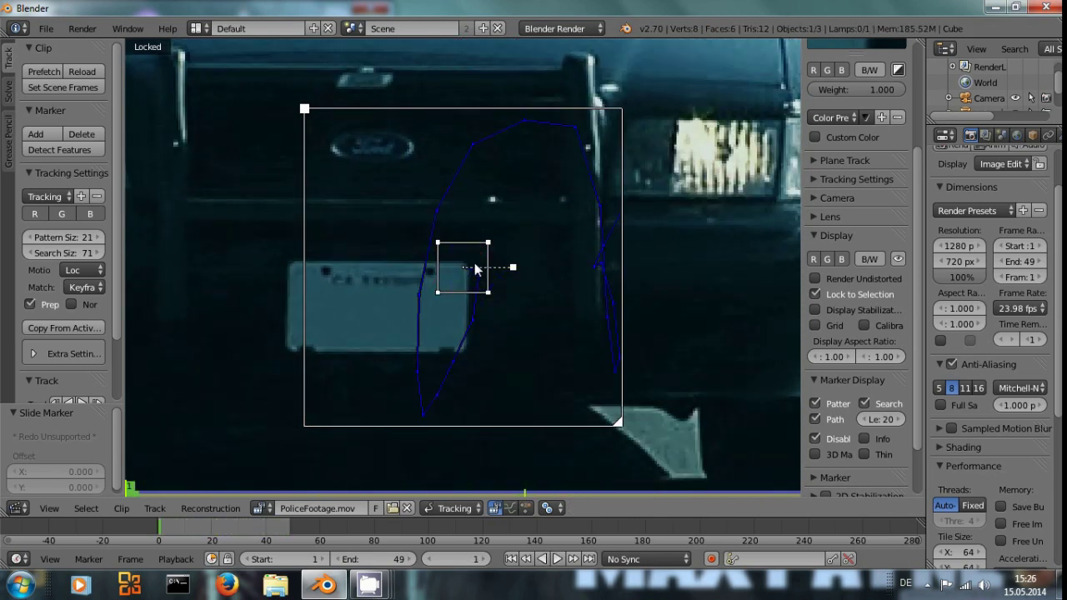
# - Enable 2D Stabilization for the clip and add the licence plate track to the stabilization tracks
pyautogui.scroll(-4, 534, 272)
pyautogui.scroll(-4, 534, 272)
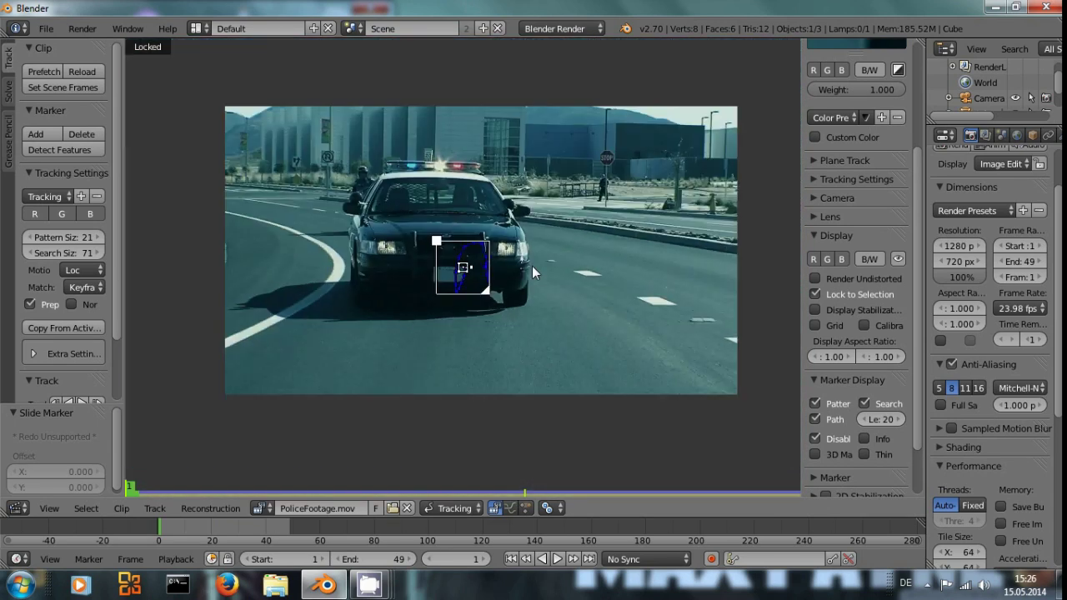
pyautogui.scroll(1, 570, 301)
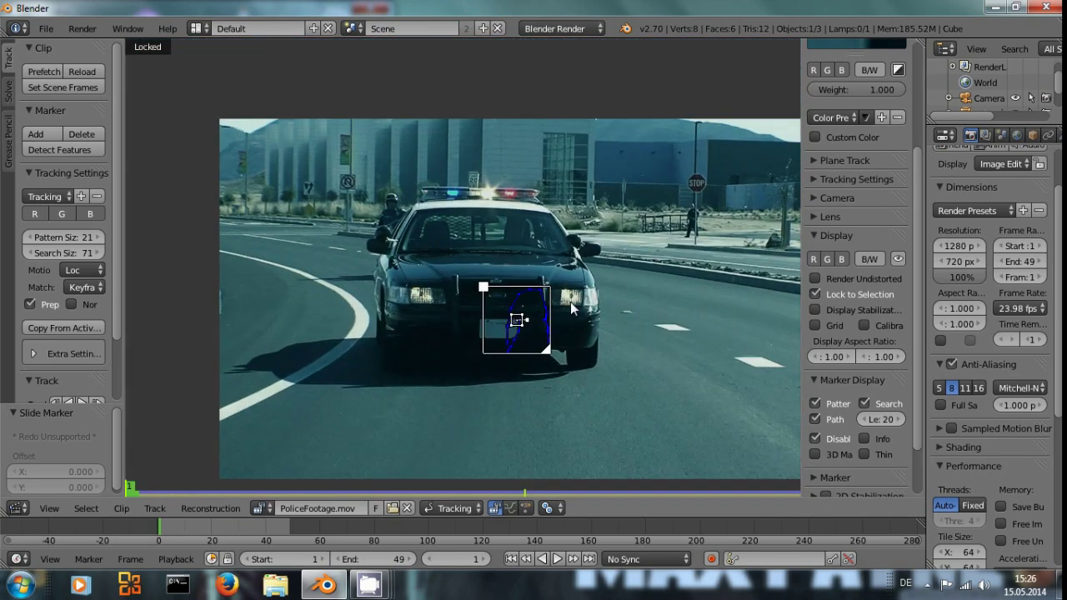
pyautogui.scroll(1, 570, 302)
pyautogui.scroll(-1, 687, 309)
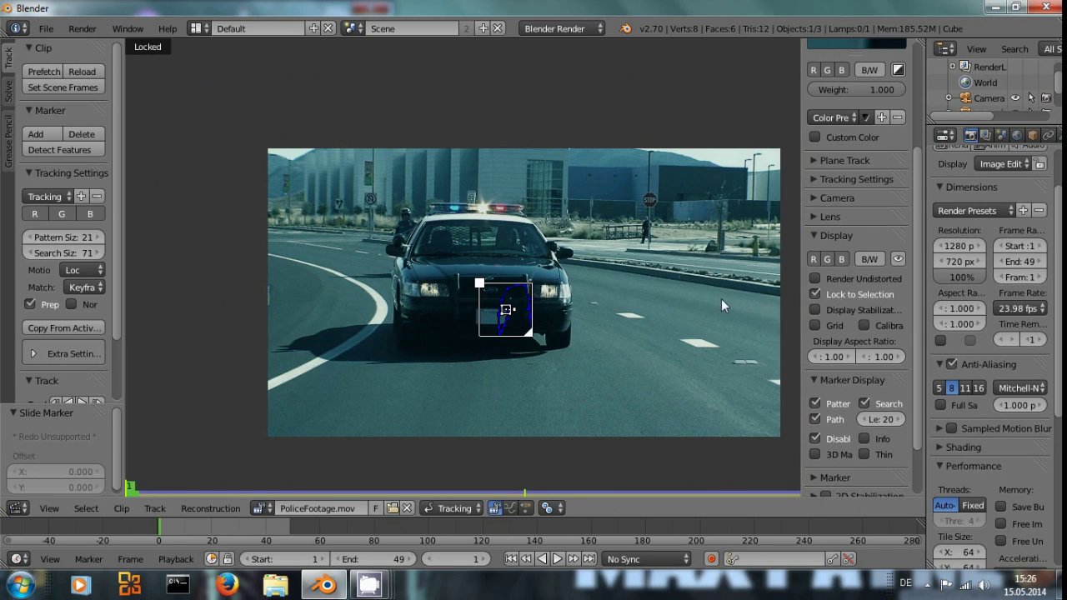
pyautogui.scroll(-1, 860, 273)
pyautogui.scroll(1, 861, 272)
pyautogui.scroll(-2, 861, 273)
pyautogui.scroll(-1, 861, 273)
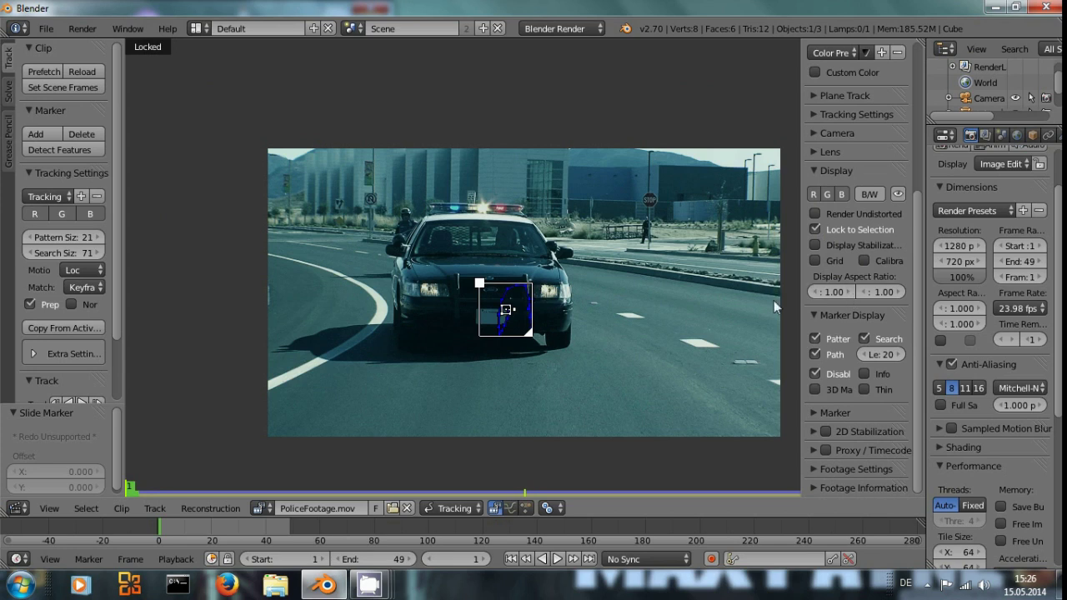
pyautogui.click(813, 430)
pyautogui.click(826, 431)
pyautogui.scroll(-5, 833, 437)
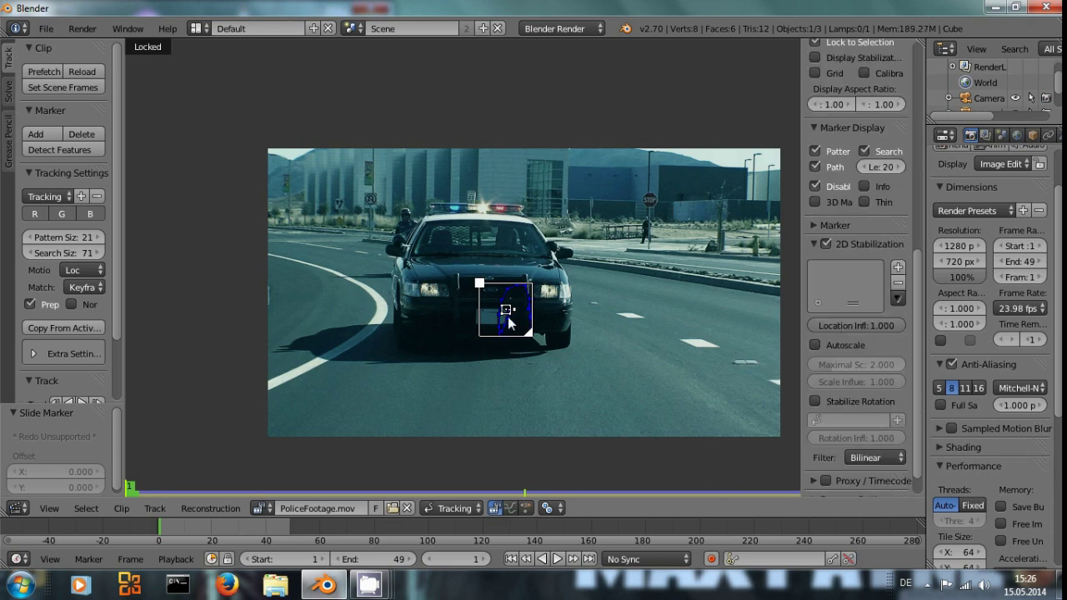
pyautogui.click(897, 268)
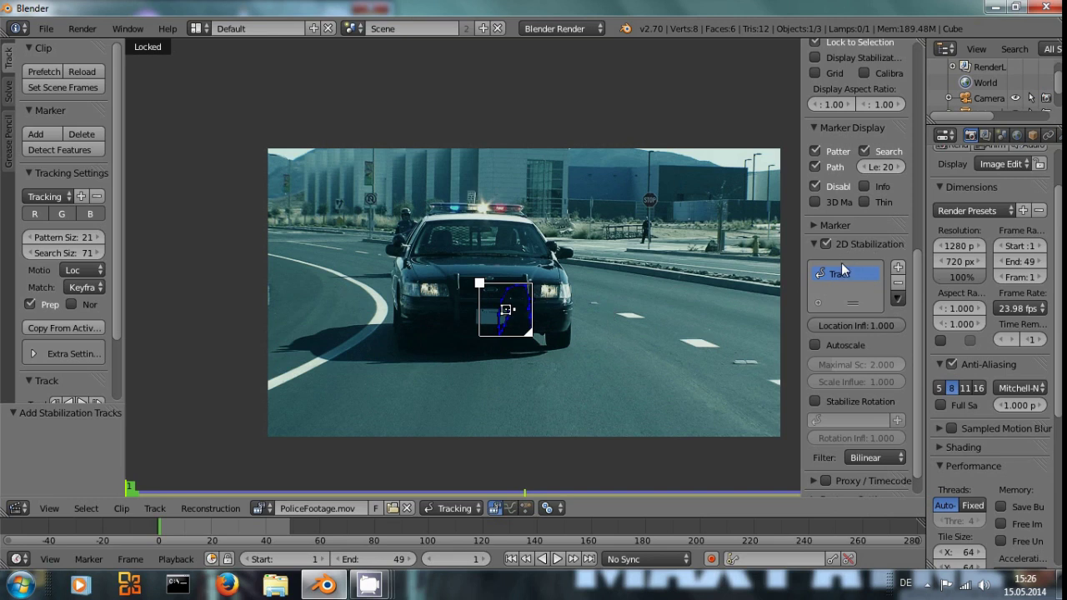
# - Turn on Display Stabilization for the clip, play it back to check the effect, and move to frame 7
pyautogui.scroll(1, 711, 324)
pyautogui.scroll(-1, 714, 321)
pyautogui.moveTo(714, 321); pyautogui.dragTo(694, 328, button='middle')
pyautogui.scroll(3, 875, 291)
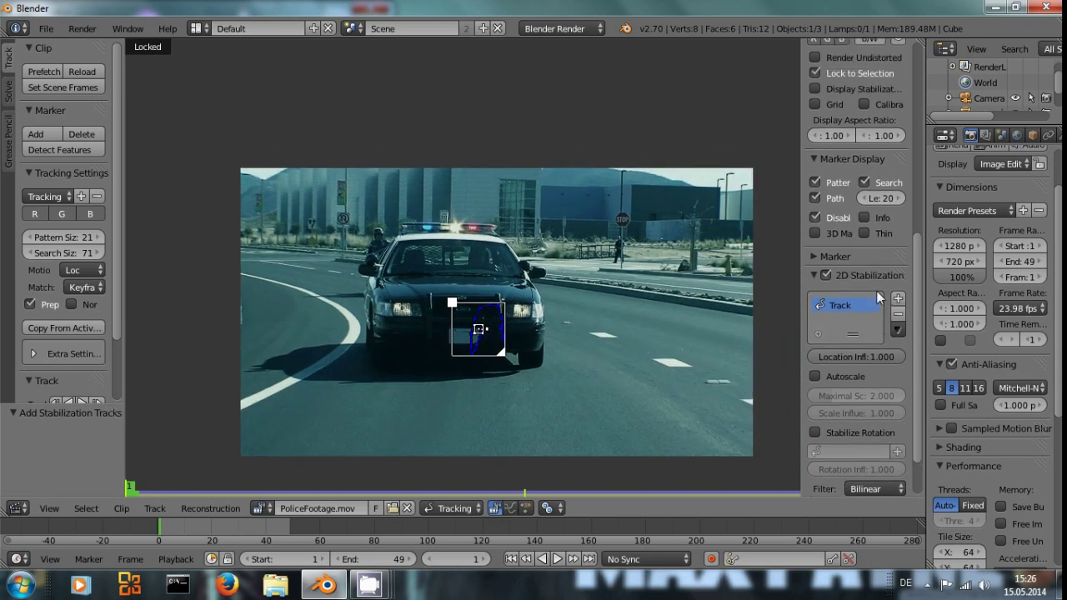
pyautogui.scroll(4, 876, 290)
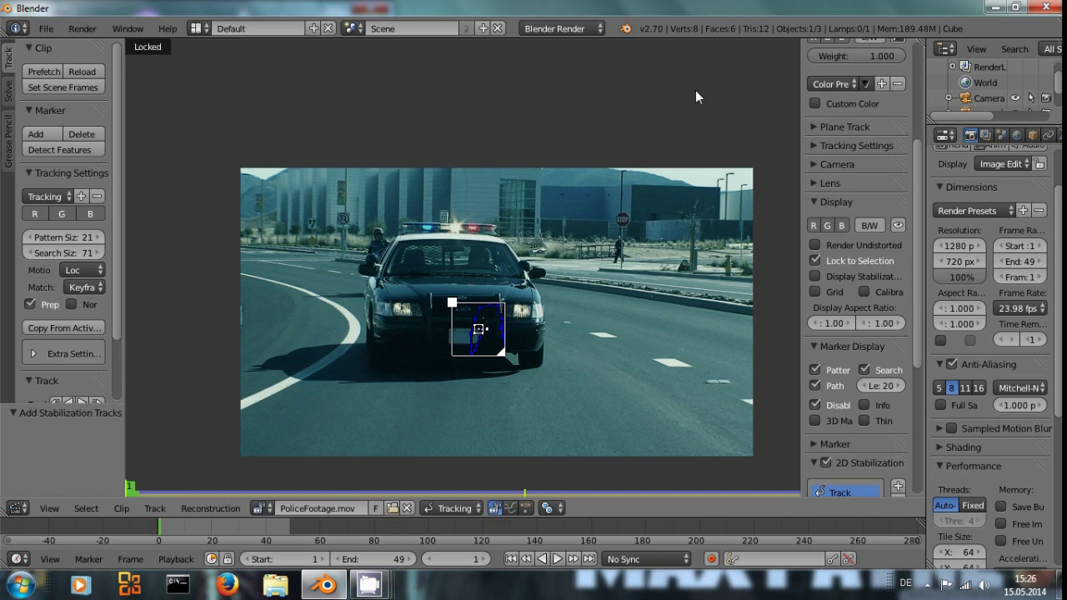
pyautogui.moveTo(803, 155); pyautogui.dragTo(839, 155)
pyautogui.press('n')
pyautogui.scroll(-1, 833, 242)
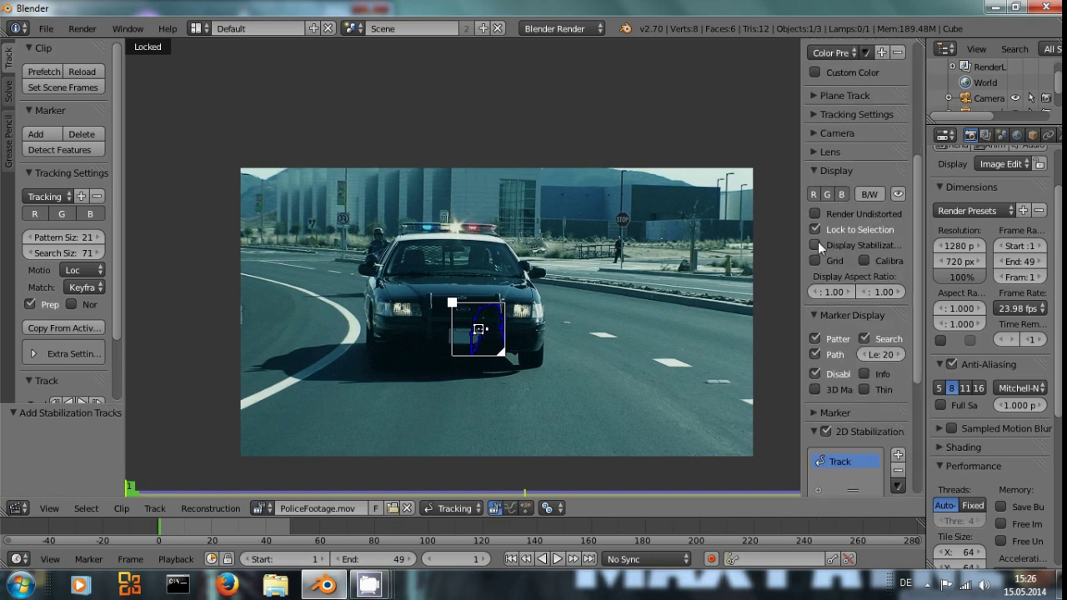
pyautogui.click(817, 242)
pyautogui.hotkey('alt', 'a')
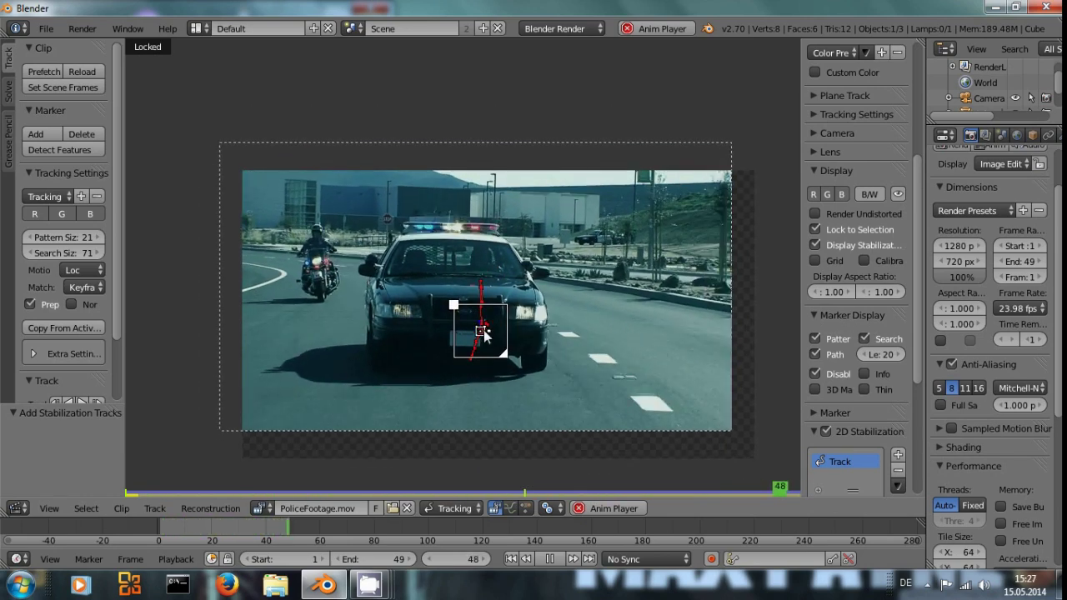
pyautogui.hotkey('alt', 'a')
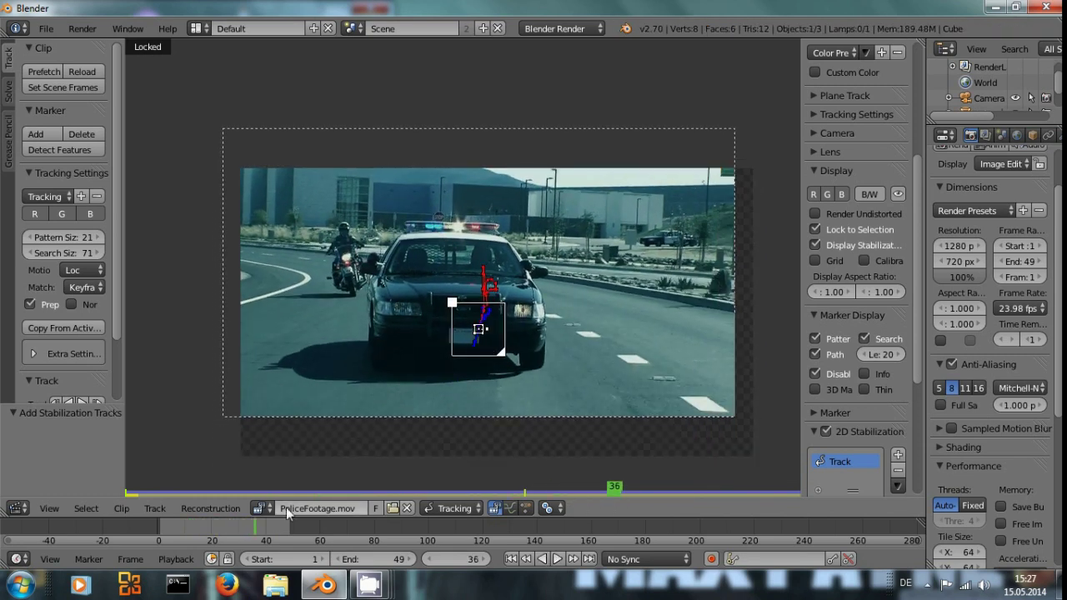
pyautogui.moveTo(252, 525); pyautogui.dragTo(177, 522)
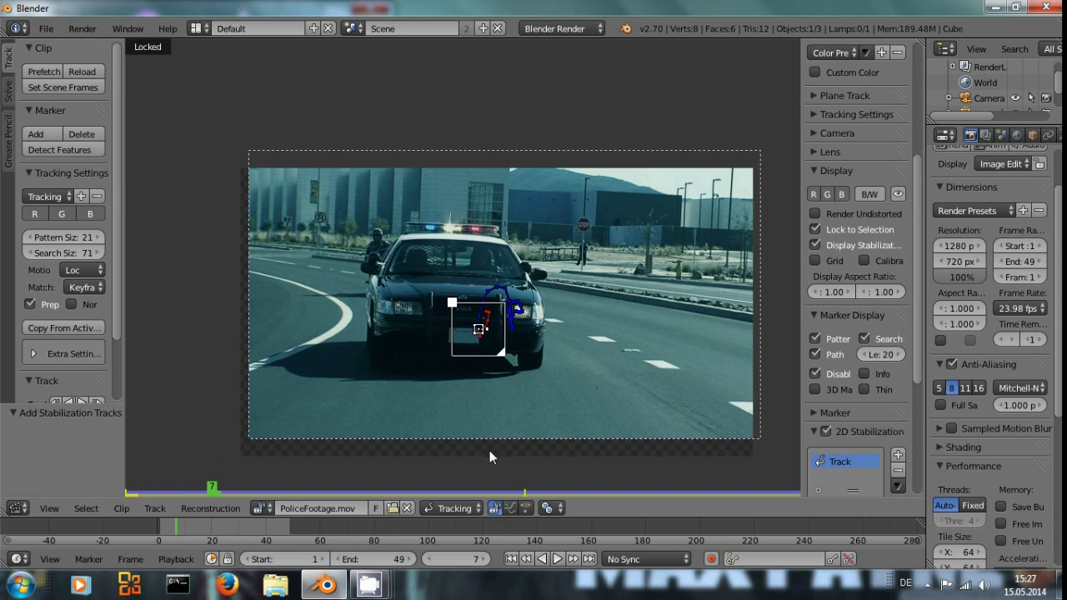
# - Enable Autoscale for the 2D stabilization and check the framing at several frames, ending on frame 4
pyautogui.scroll(-5, 875, 421)
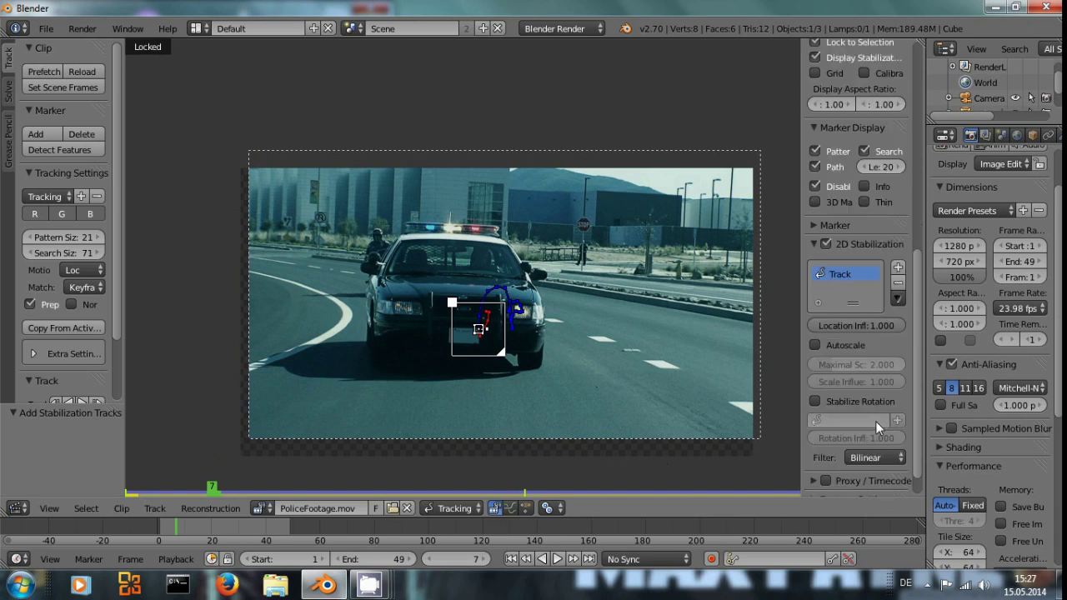
pyautogui.click(815, 345)
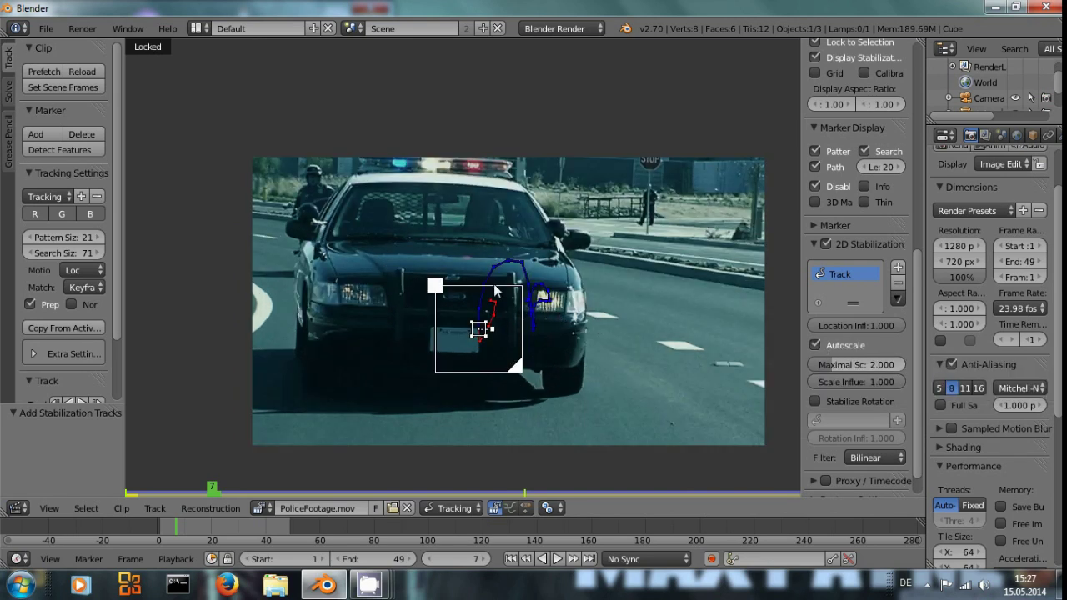
pyautogui.click(213, 534)
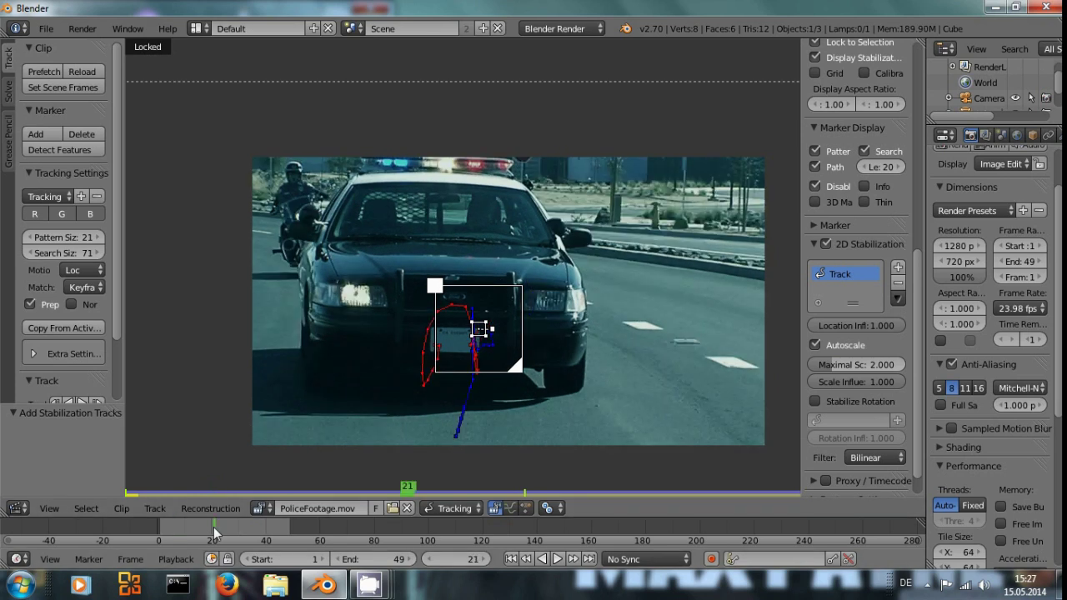
pyautogui.click(269, 519)
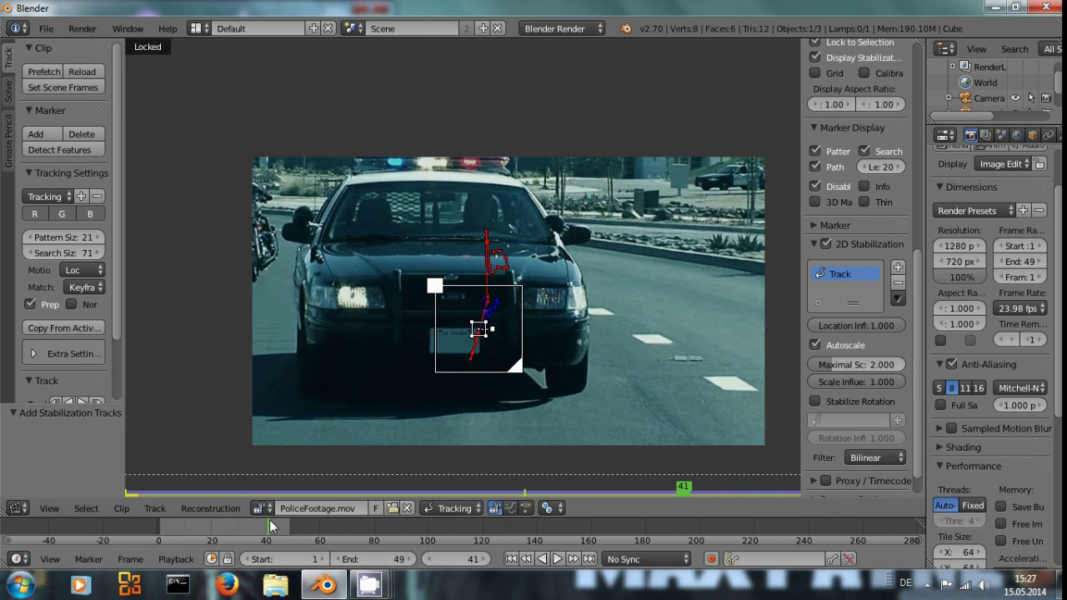
pyautogui.click(181, 528)
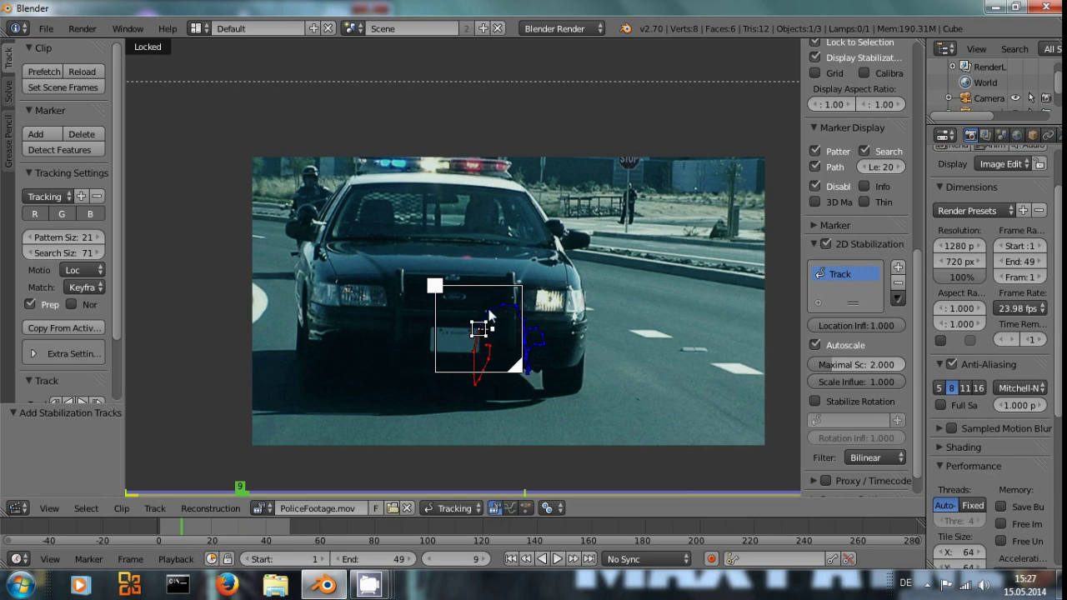
pyautogui.moveTo(179, 537); pyautogui.dragTo(170, 537)
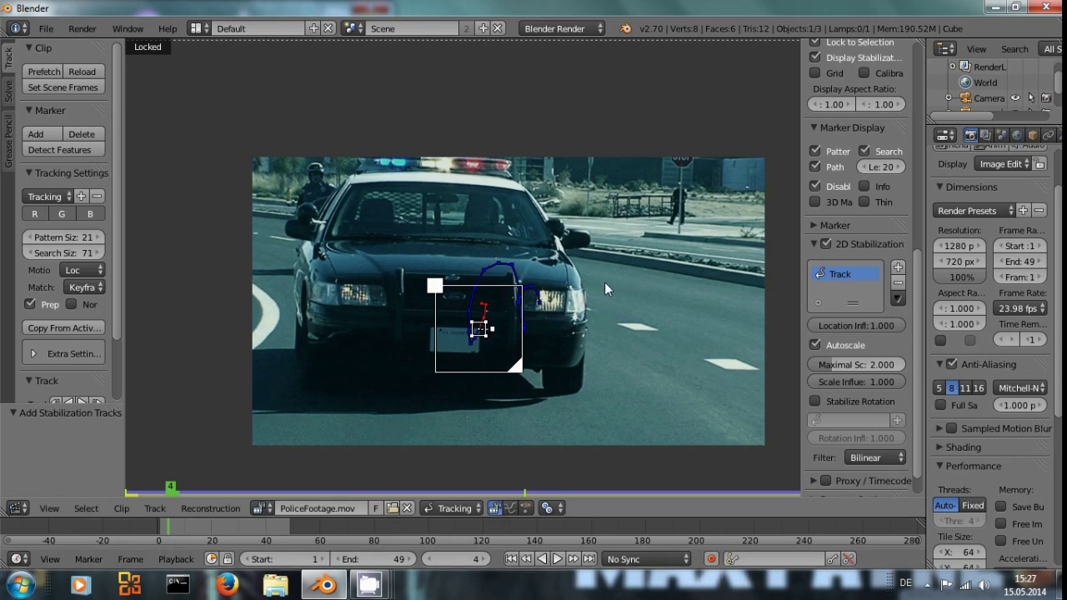
# - Set the Location Influence of the 2D stabilization to 0.5
pyautogui.scroll(1, 599, 310)
pyautogui.scroll(-2, 599, 310)
pyautogui.scroll(2, 599, 310)
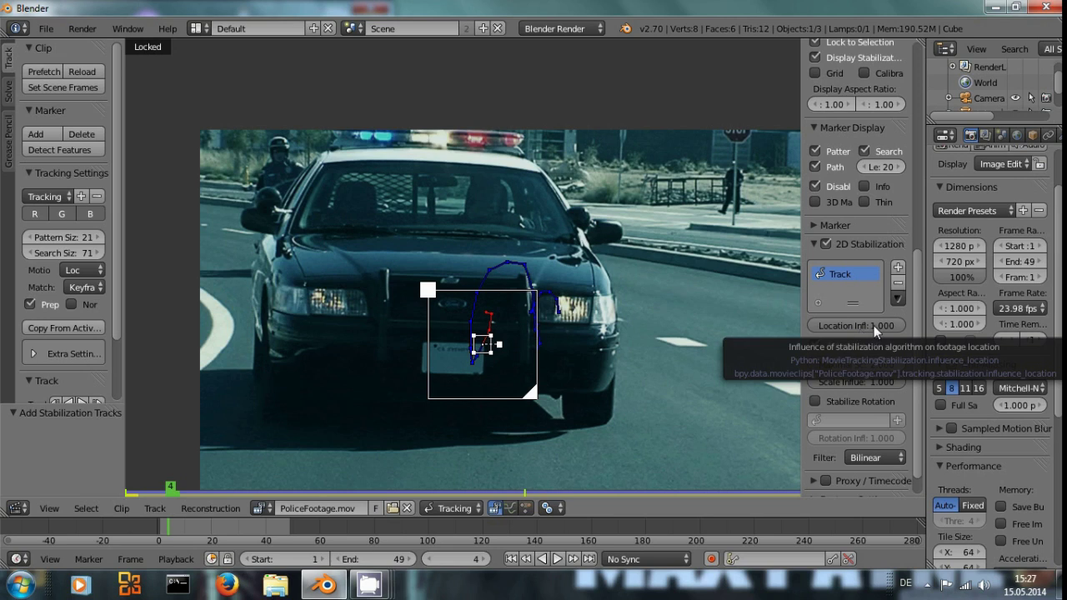
pyautogui.moveTo(897, 326); pyautogui.dragTo(847, 325)
pyautogui.click(847, 325)
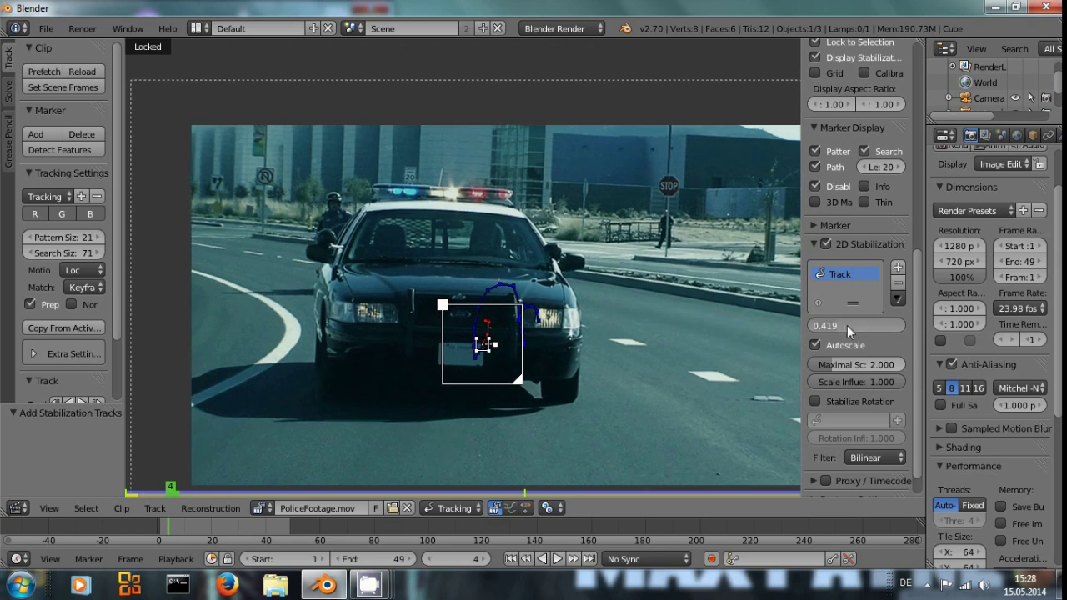
pyautogui.write('0.5')
pyautogui.press('Return')
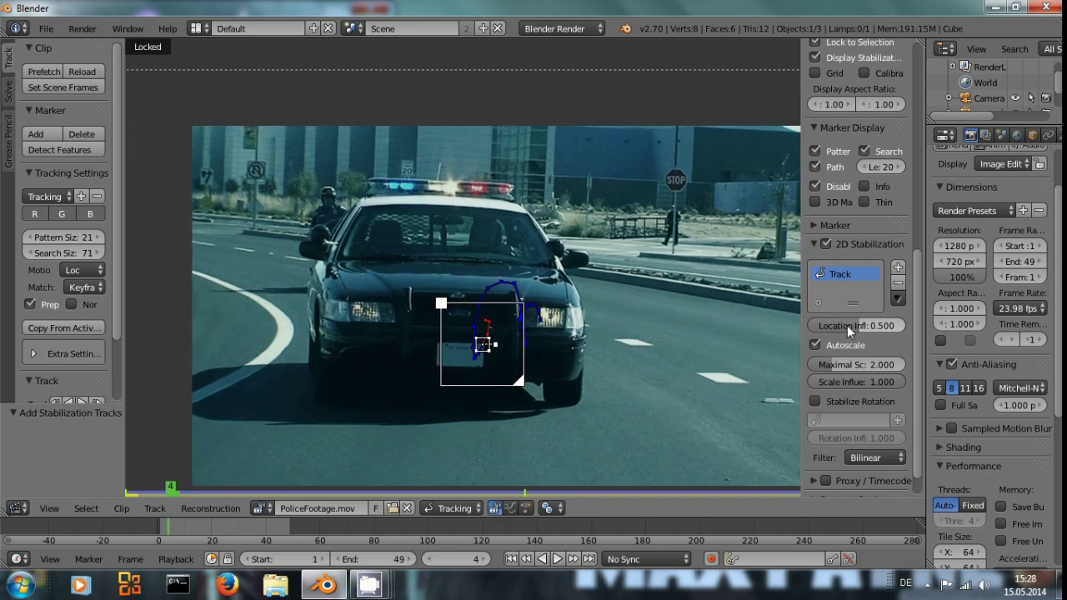
# - Play back the clip to check the reduced stabilization and stop at frame 28 with the marker deselected
pyautogui.scroll(-1, 614, 303)
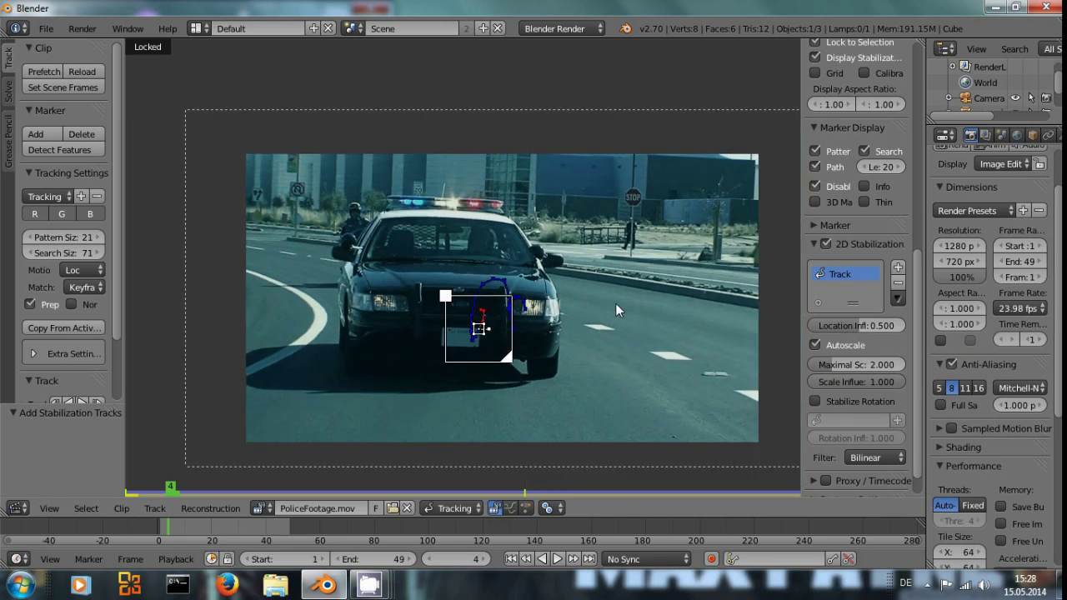
pyautogui.hotkey('alt', 'a')
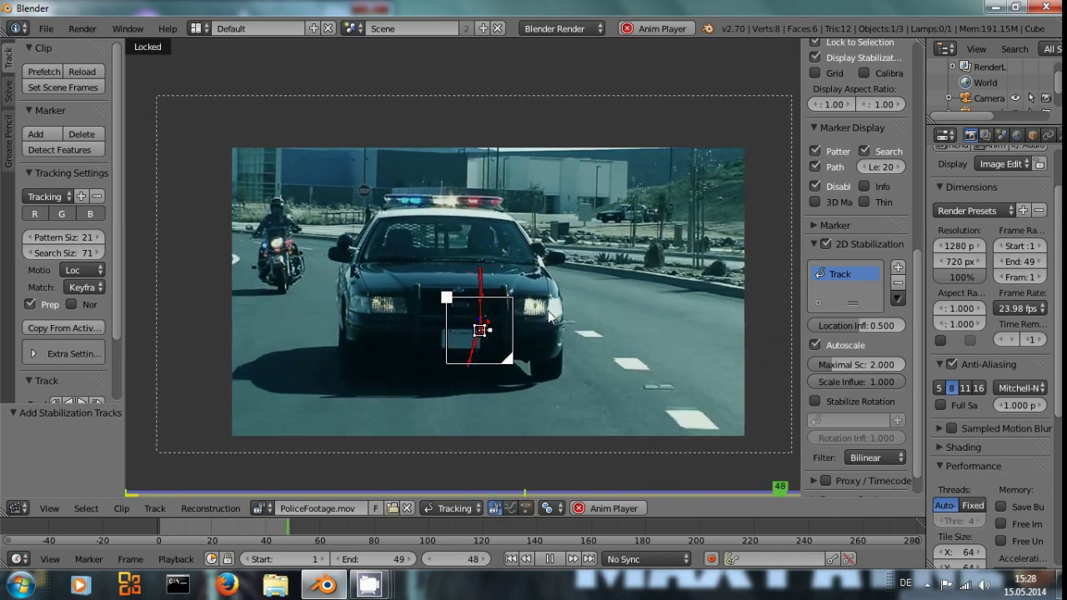
pyautogui.press('a')
pyautogui.hotkey('alt', 'a')
pyautogui.scroll(2, 524, 351)
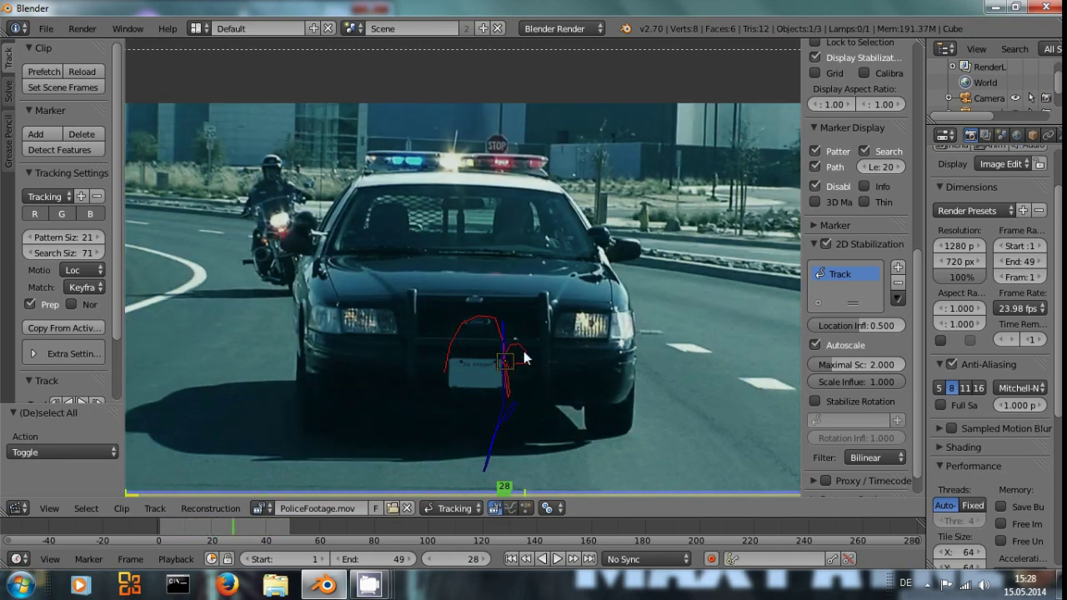
pyautogui.scroll(-1, 524, 351)
pyautogui.scroll(2, 523, 350)
pyautogui.scroll(-2, 541, 340)
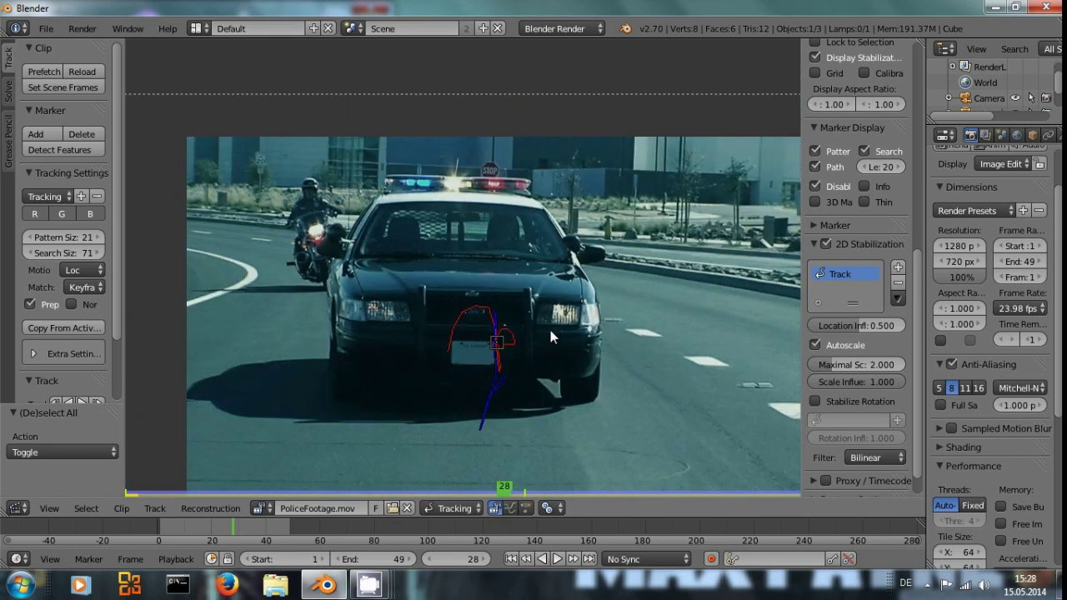
pyautogui.moveTo(560, 327); pyautogui.dragTo(533, 272, button='middle')
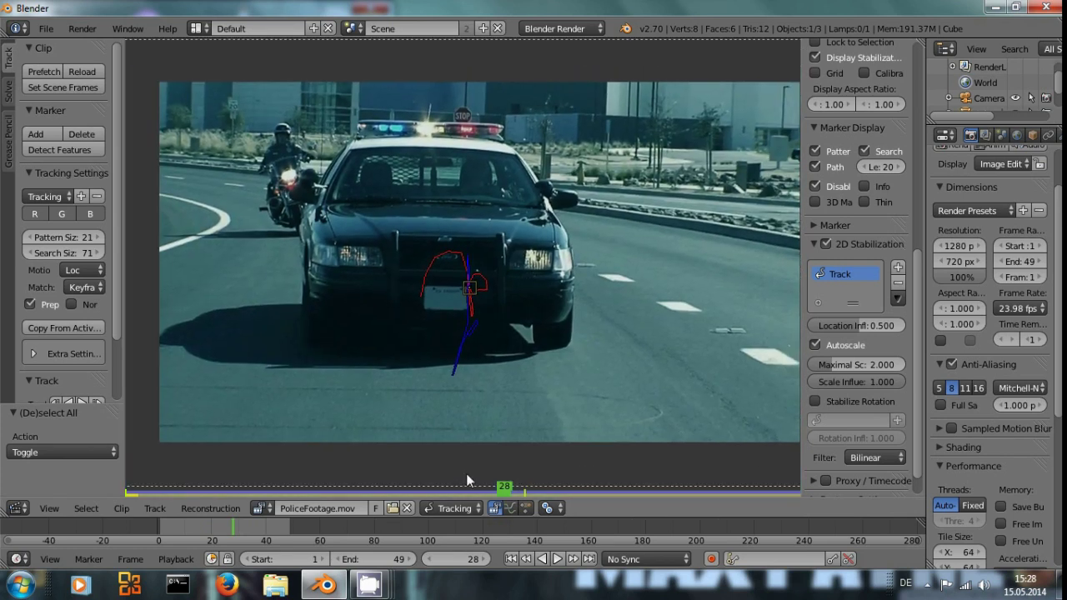
pyautogui.moveTo(267, 526); pyautogui.dragTo(233, 520)
pyautogui.scroll(-2, 492, 288)
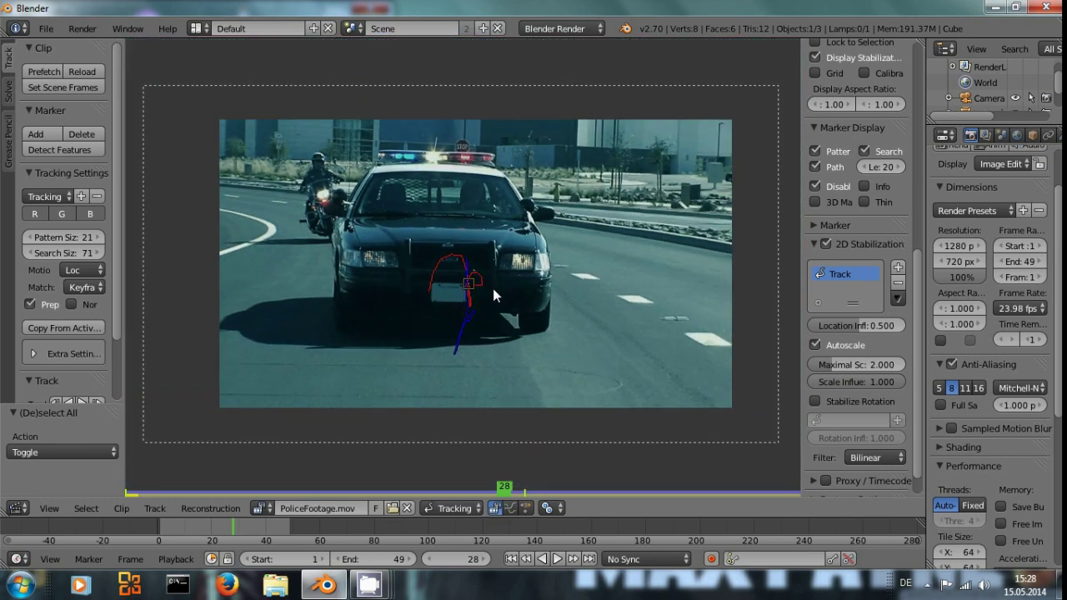
pyautogui.scroll(-2, 516, 276)
pyautogui.scroll(2, 530, 276)
pyautogui.scroll(2, 530, 276)
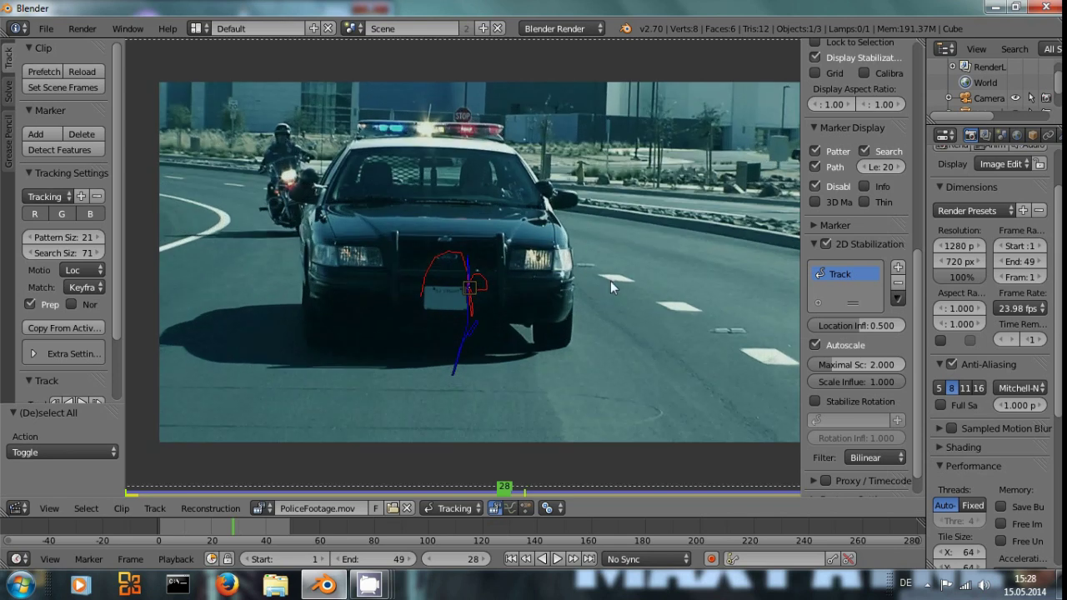
pyautogui.scroll(-2, 610, 281)
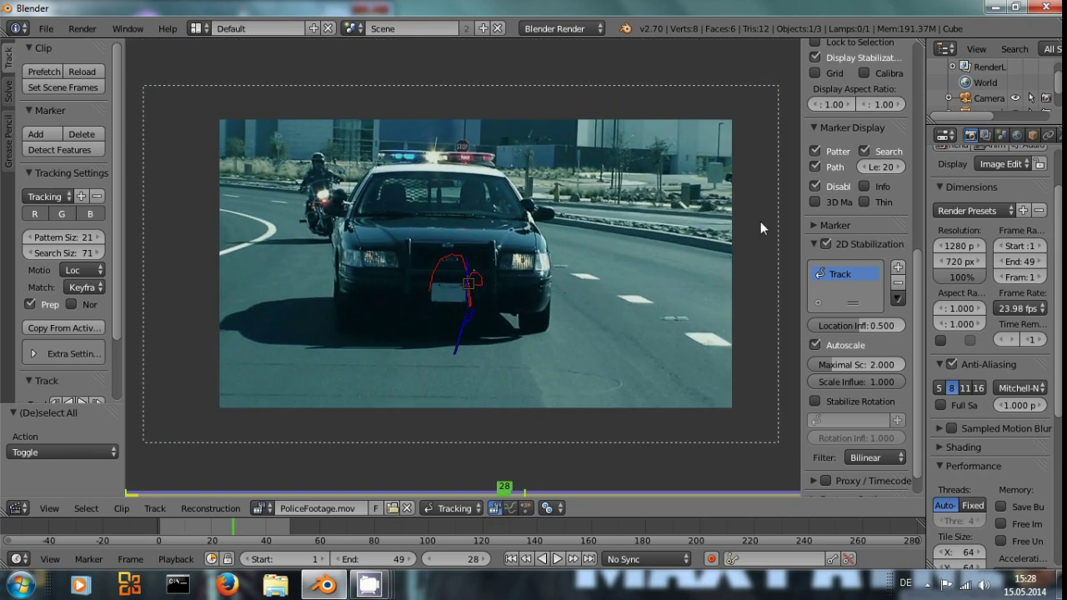
# - Change the clip editor to the node editor, showing the compositing nodes with the Backdrop enabled
pyautogui.click(18, 508)
pyautogui.click(52, 318)
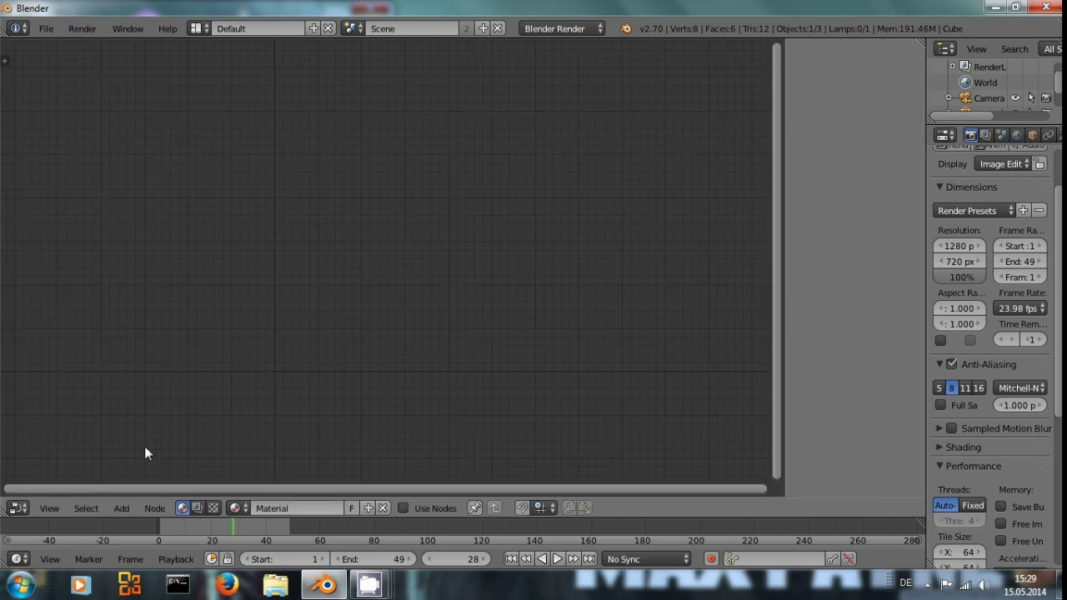
pyautogui.click(197, 507)
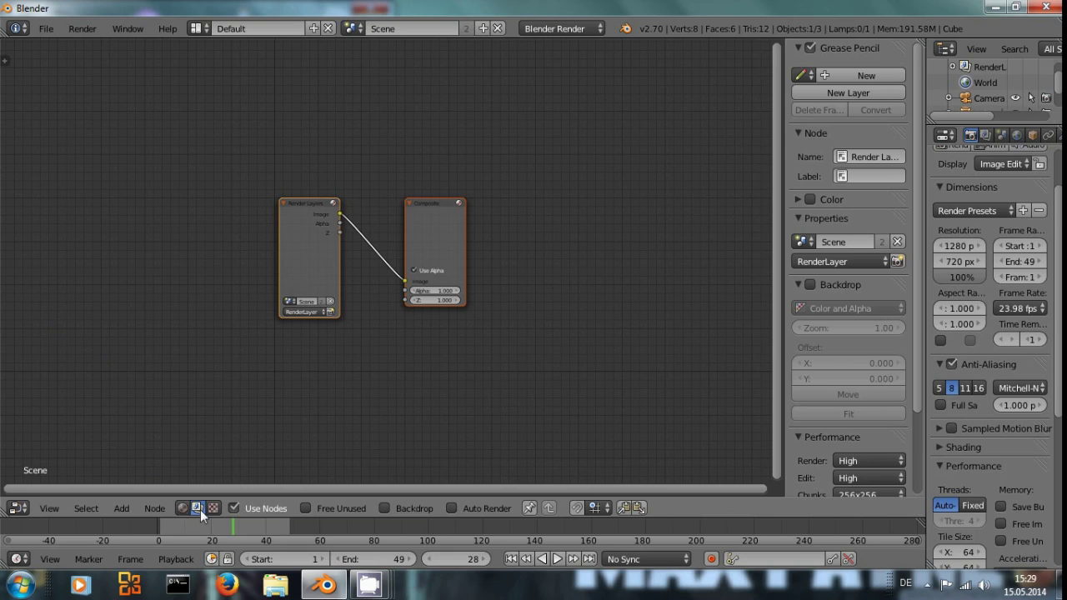
pyautogui.click(385, 508)
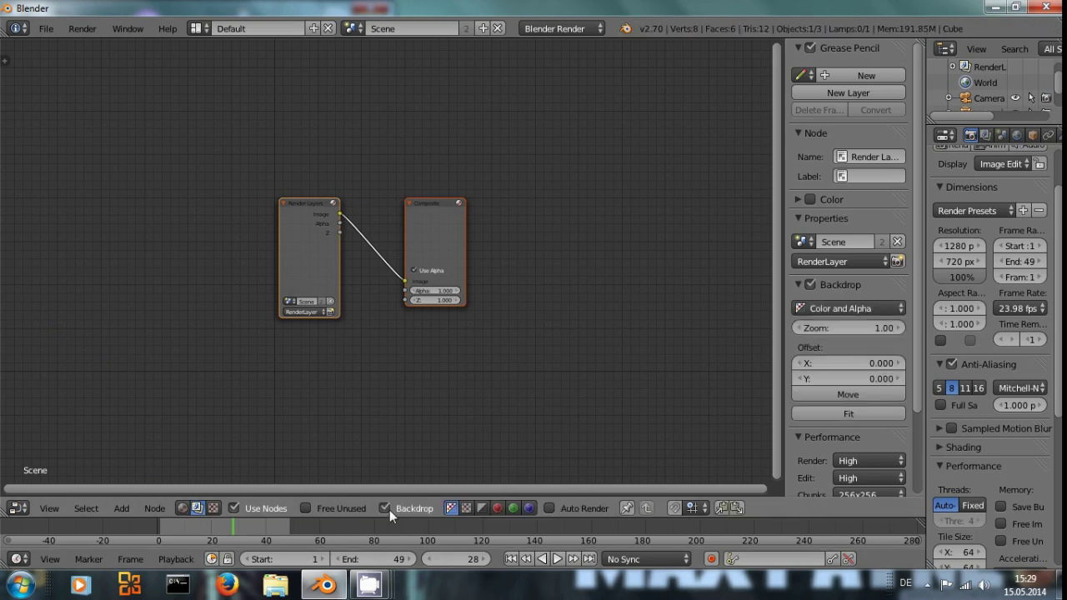
# - Spread the Render Layers and Composite nodes apart and add a Viewer node connected to Render Layers, placed below Composite
pyautogui.moveTo(305, 234); pyautogui.dragTo(177, 139)
pyautogui.moveTo(438, 223); pyautogui.dragTo(565, 175)
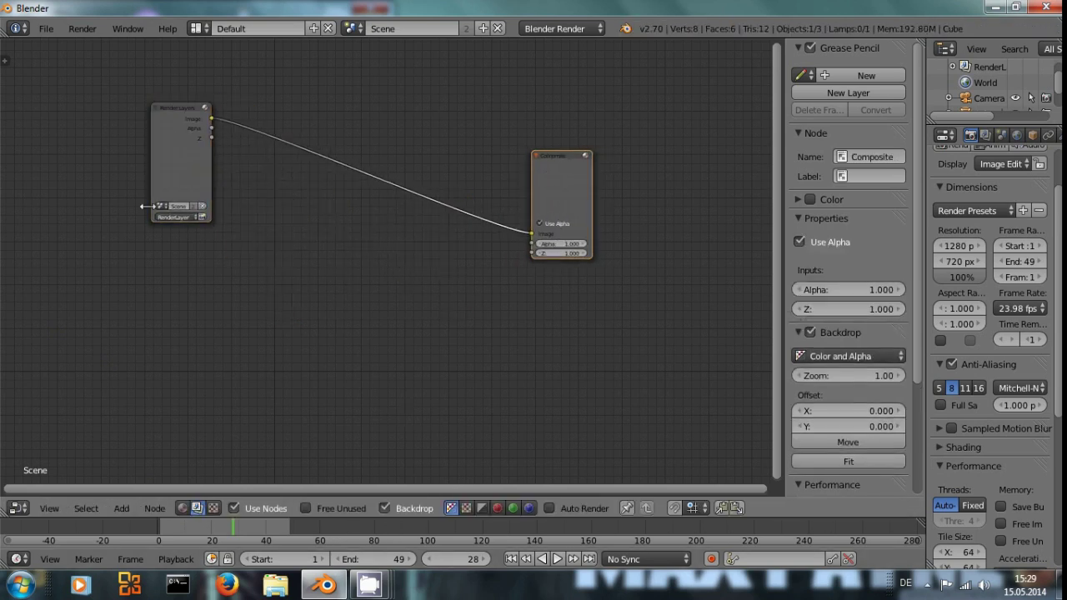
pyautogui.keyDown('ctrl'); pyautogui.keyDown('shift'); pyautogui.click(181, 165); pyautogui.keyUp('shift'); pyautogui.keyUp('ctrl')
pyautogui.press('g')
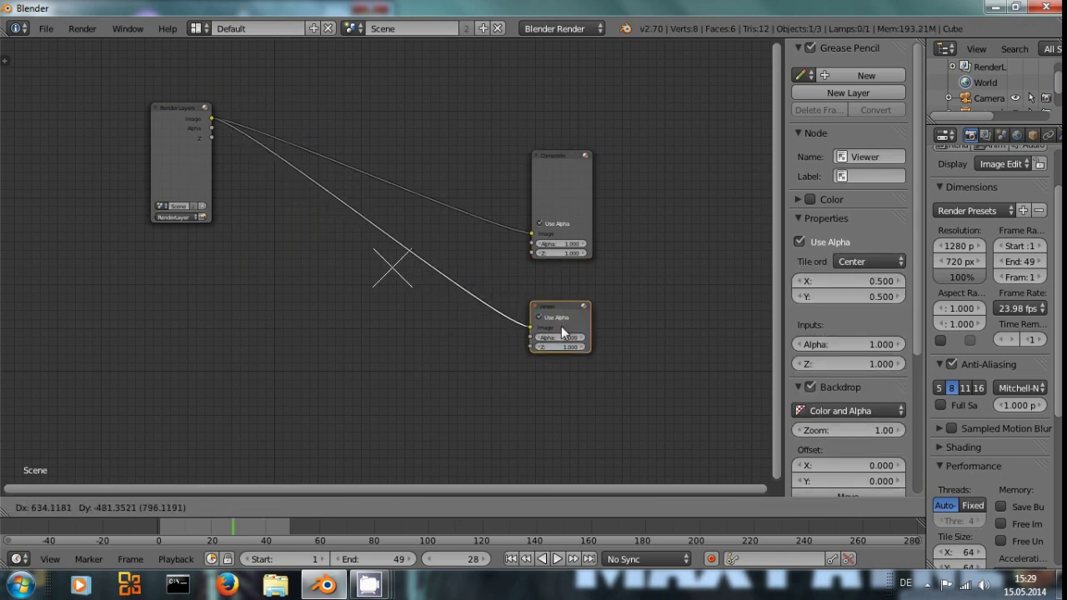
pyautogui.click(569, 317)
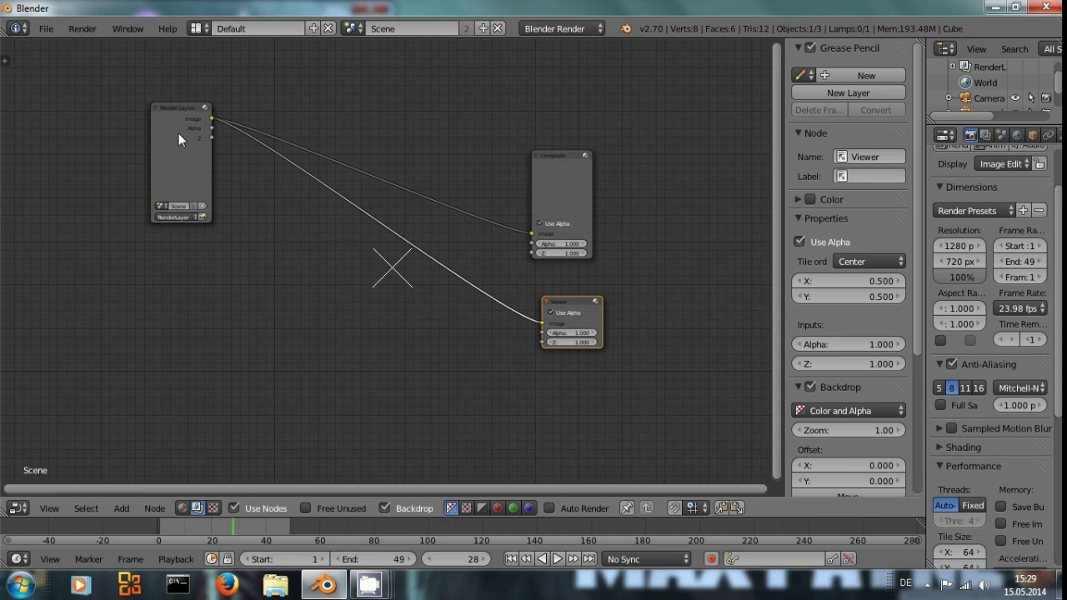
# - Delete the Render Layers node from the compositing tree
pyautogui.moveTo(178, 133); pyautogui.dragTo(217, 212)
pyautogui.scroll(1, 178, 204)
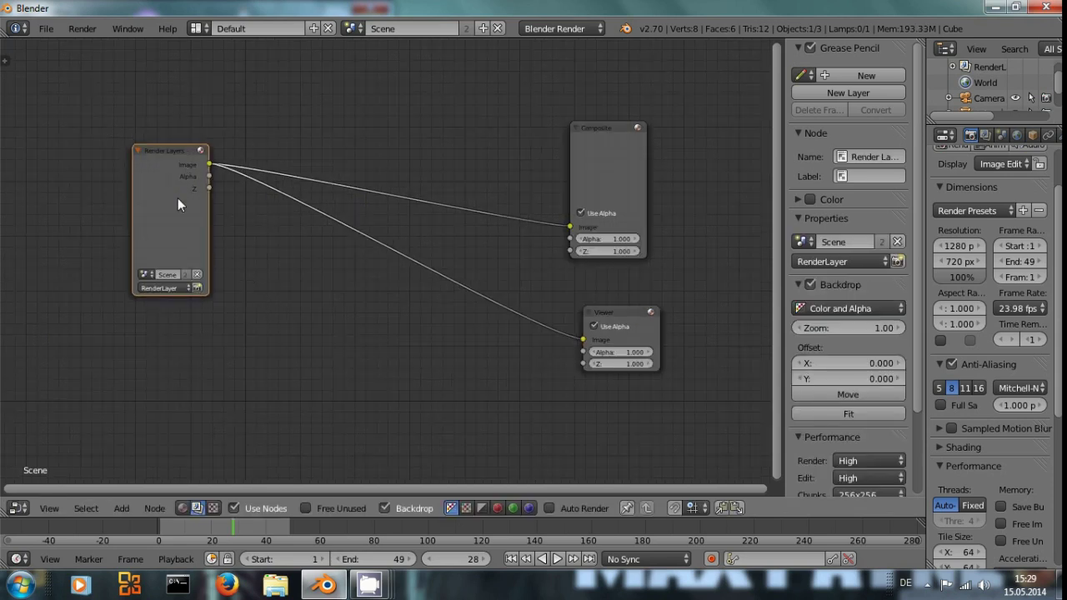
pyautogui.press('x')
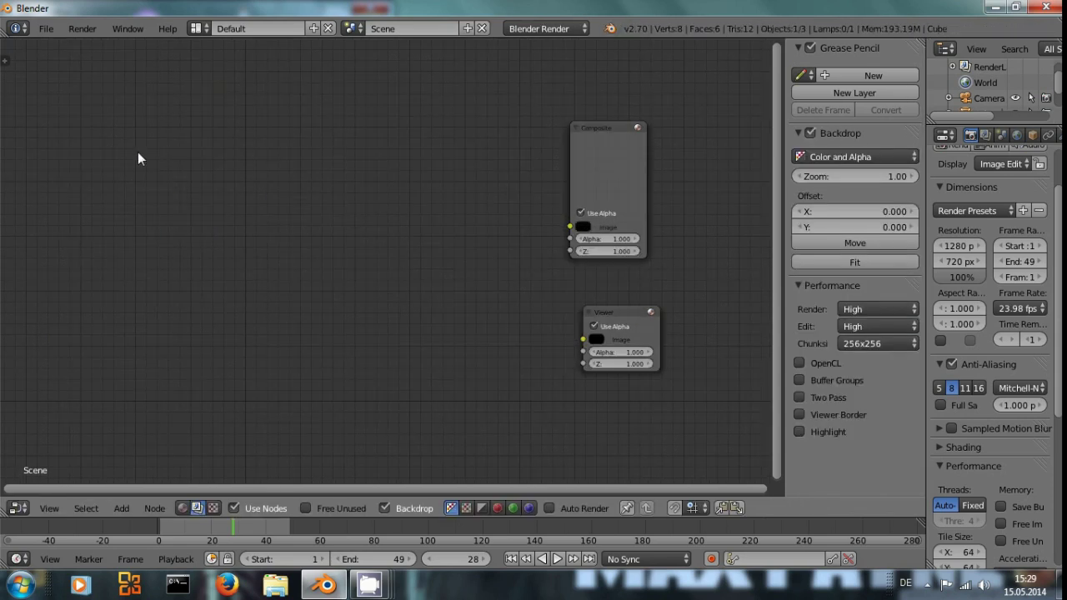
# - Add a Movie Clip input node using PoliceFootage.mov, place it where Render Layers was, and connect its image to the Viewer
pyautogui.hotkey('shift', 'a')
pyautogui.moveTo(135, 170)
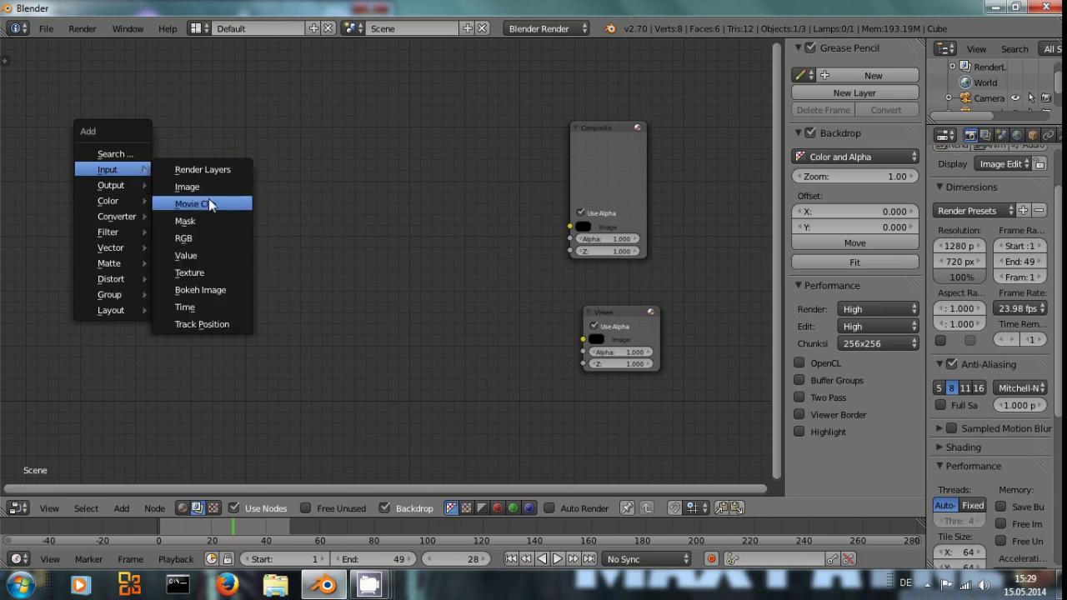
pyautogui.click(210, 204)
pyautogui.click(163, 139)
pyautogui.click(179, 304)
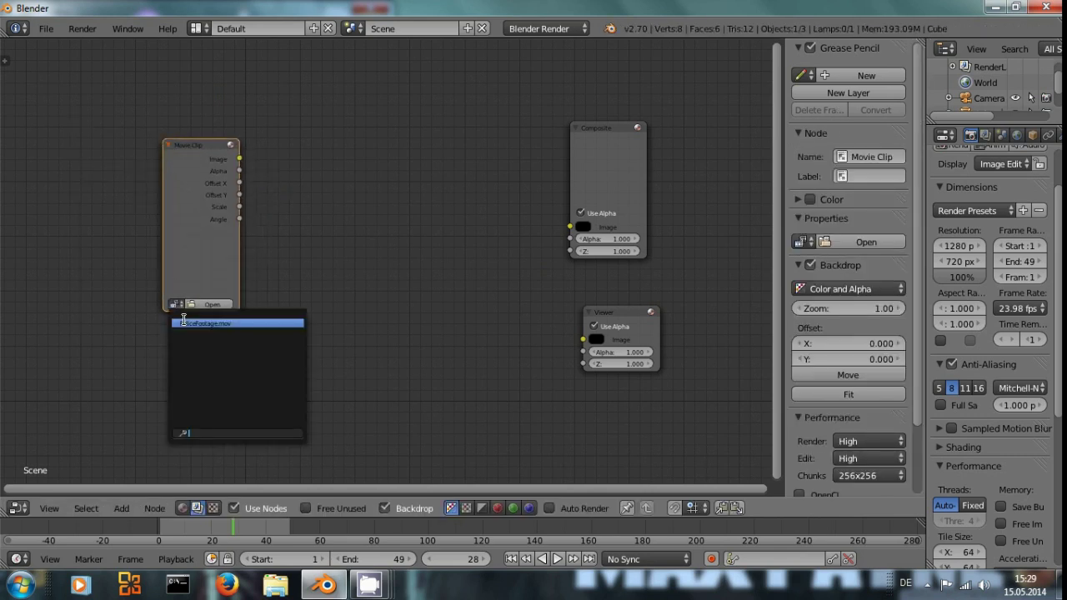
pyautogui.click(217, 323)
pyautogui.moveTo(194, 185); pyautogui.dragTo(142, 196)
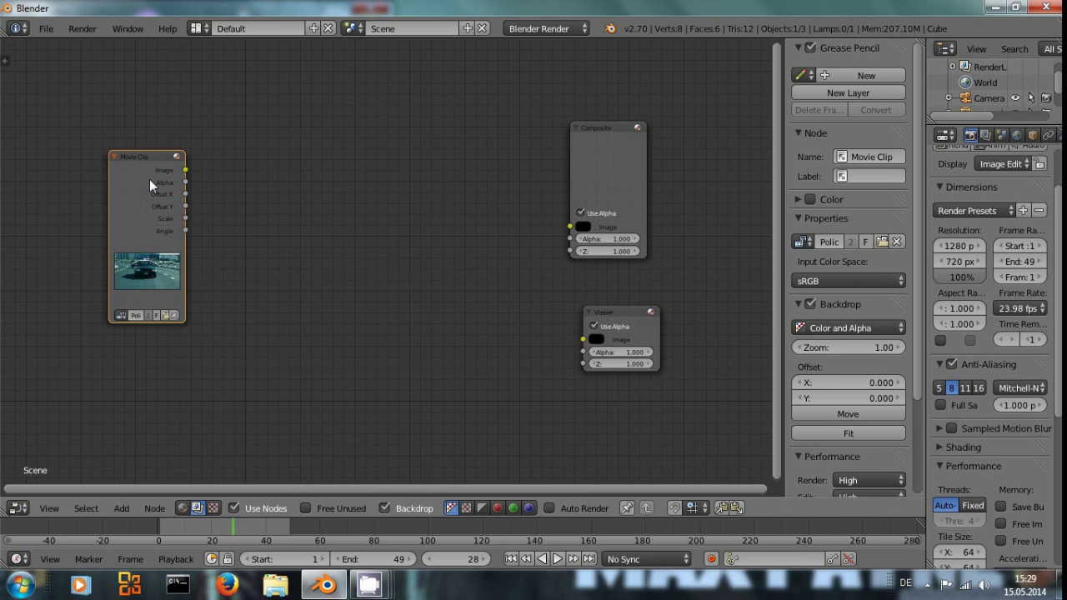
pyautogui.keyDown('ctrl'); pyautogui.keyDown('shift'); pyautogui.click(152, 180); pyautogui.keyUp('shift'); pyautogui.keyUp('ctrl')
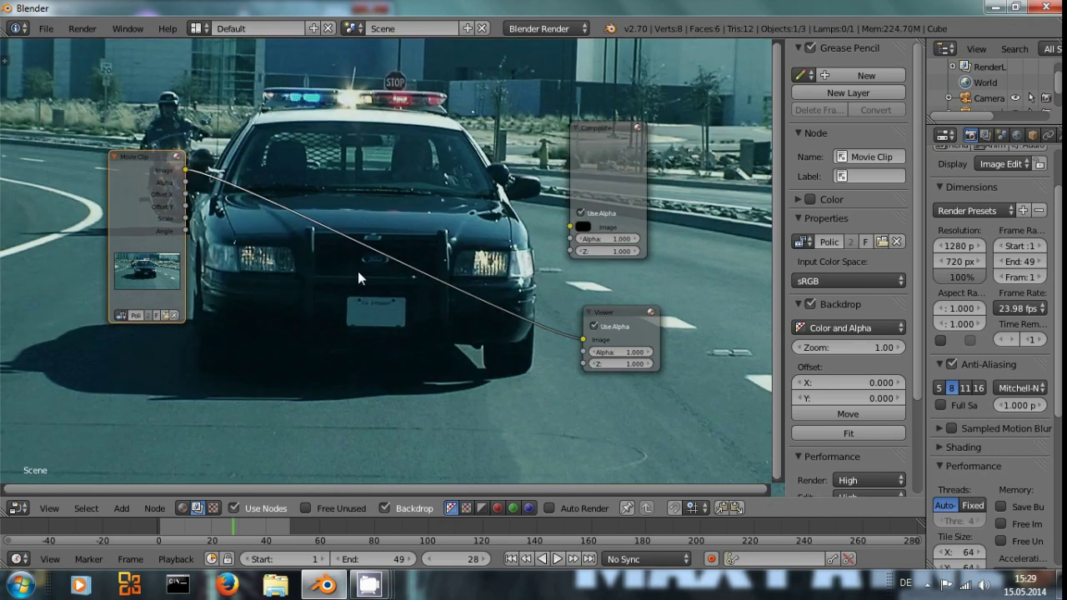
# - Insert a Scale distort node into the link between Movie Clip and Viewer and set its space to Render Size
pyautogui.press('v')
pyautogui.press('v')
pyautogui.press('v')
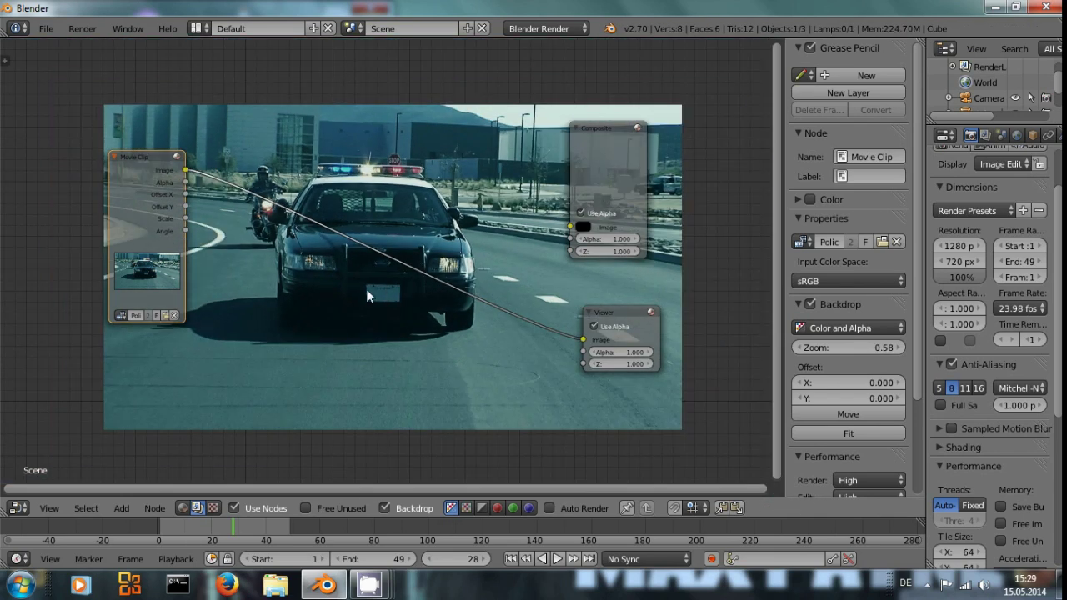
pyautogui.moveTo(367, 289); pyautogui.dragTo(324, 279, button='middle')
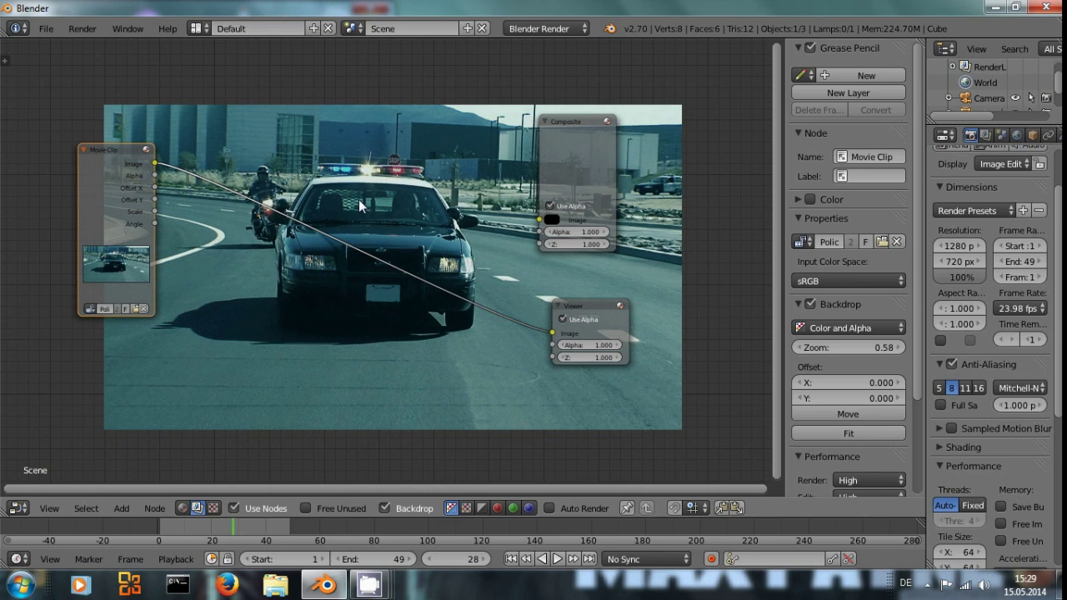
pyautogui.hotkey('shift', 'a')
pyautogui.moveTo(355, 310)
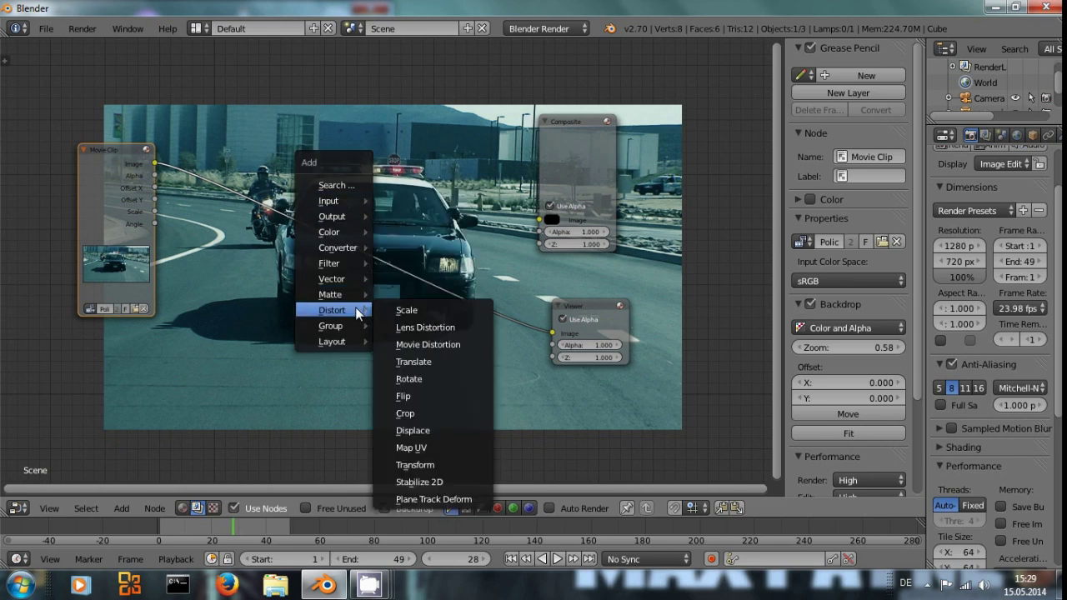
pyautogui.click(396, 310)
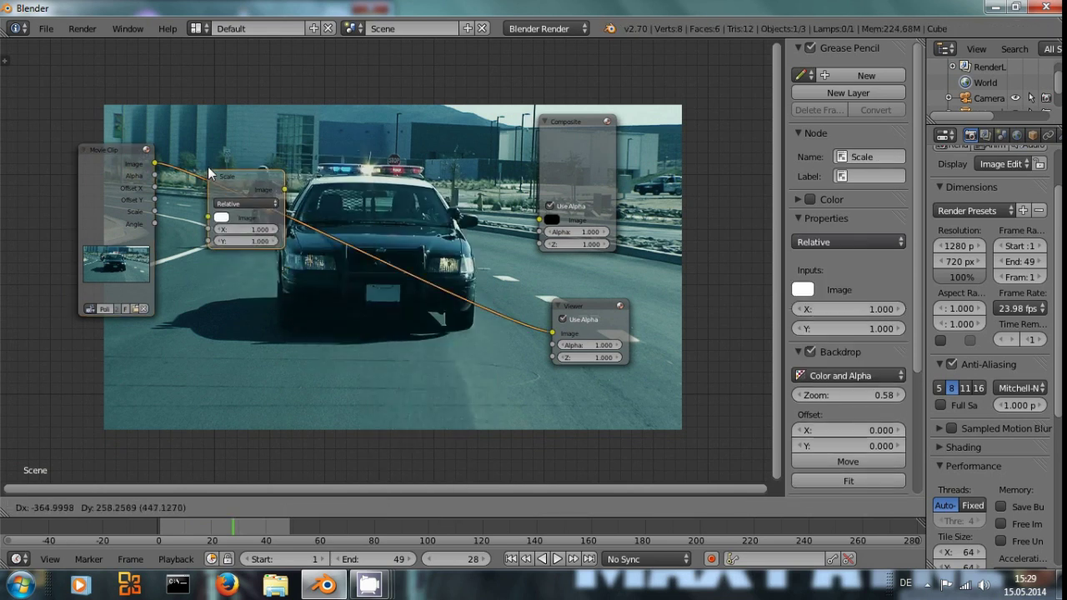
pyautogui.click(209, 173)
pyautogui.click(242, 200)
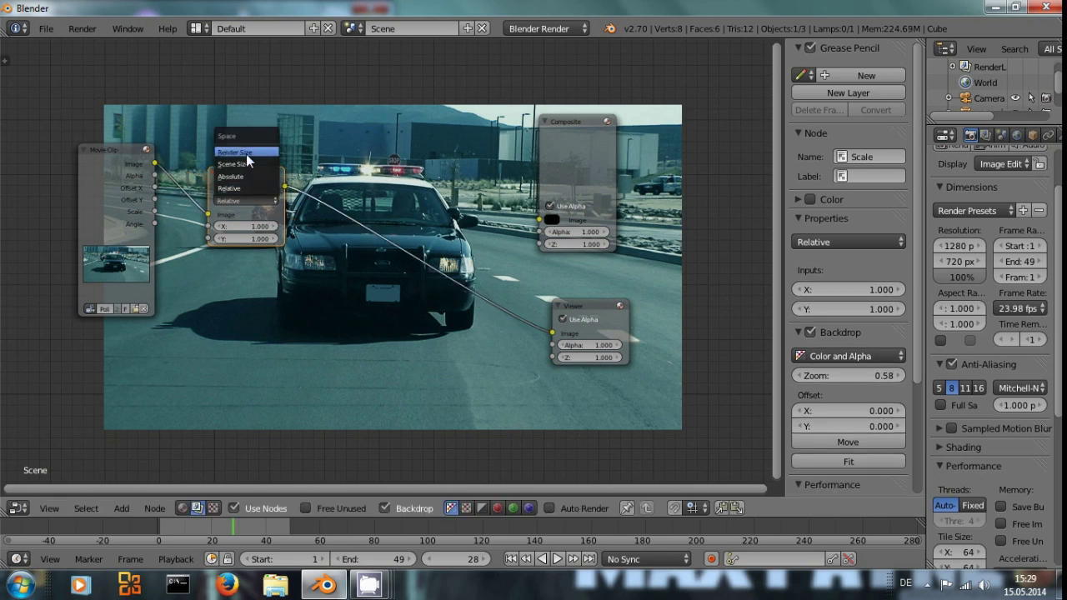
pyautogui.click(235, 152)
# - Move the Composite node farther out and insert a Stabilize 2D distort node between Scale and Viewer
pyautogui.scroll(1, 326, 353)
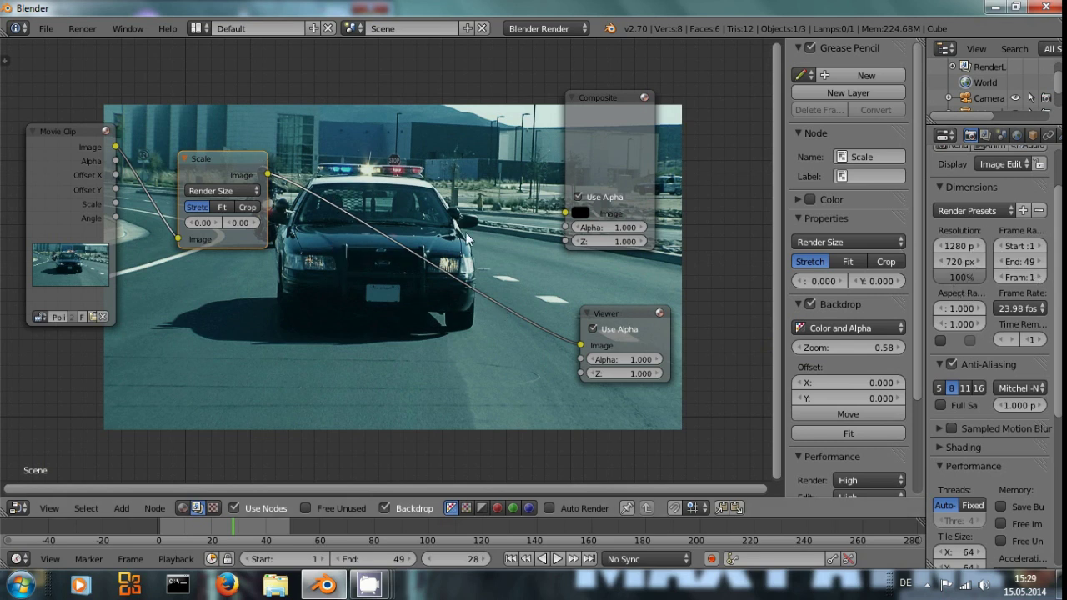
pyautogui.moveTo(605, 154); pyautogui.dragTo(647, 152)
pyautogui.hotkey('shift', 'a')
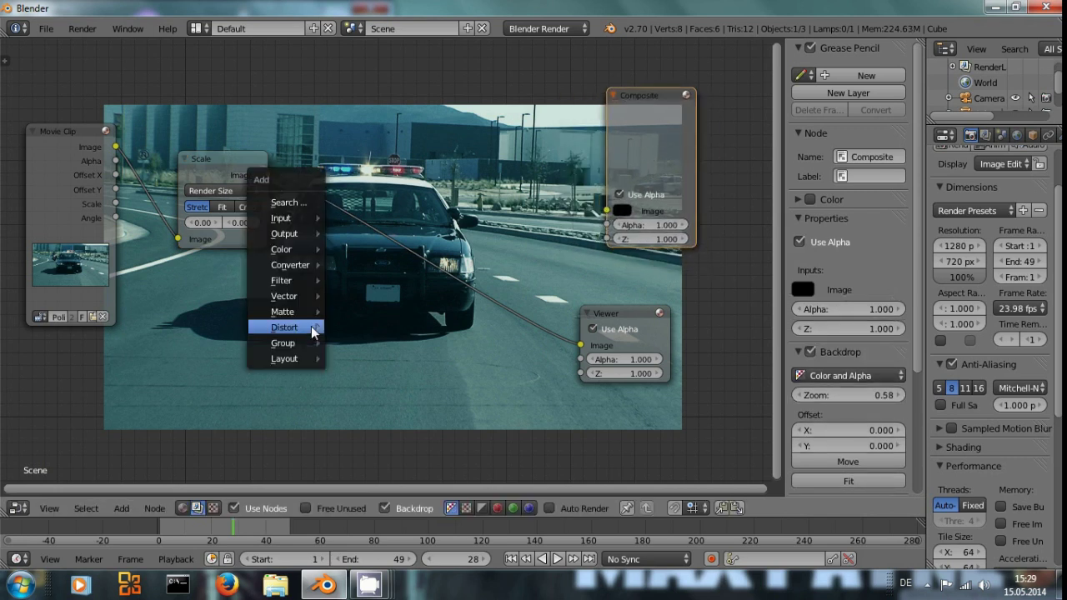
pyautogui.moveTo(313, 331)
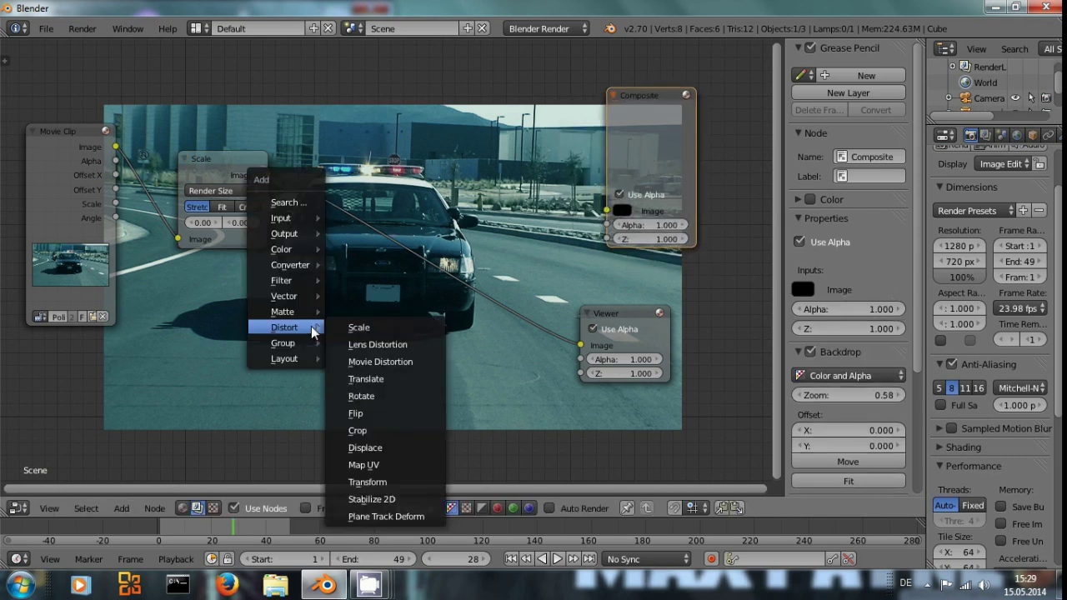
pyautogui.click(372, 499)
pyautogui.click(392, 242)
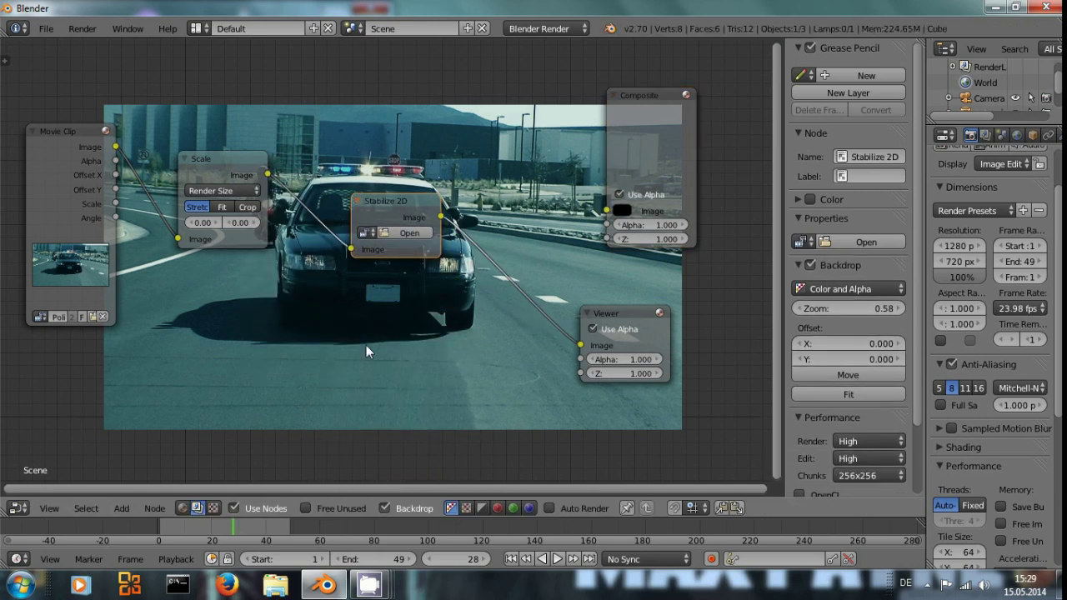
# - Assign the PoliceFootage.mov clip to the Stabilize 2D node and shift the node slightly closer to Scale
pyautogui.scroll(1, 377, 250)
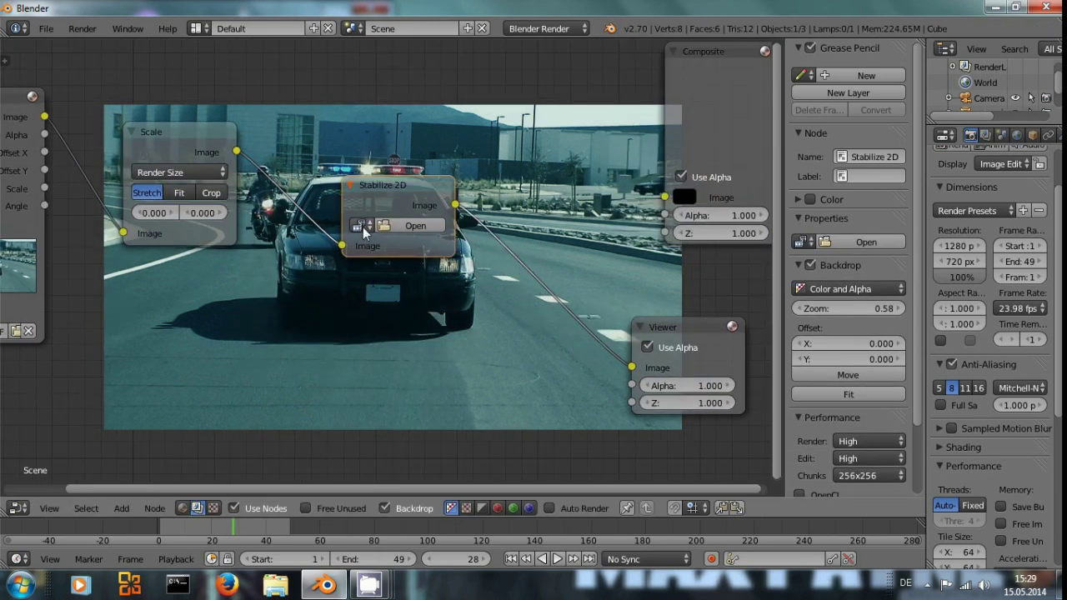
pyautogui.click(360, 226)
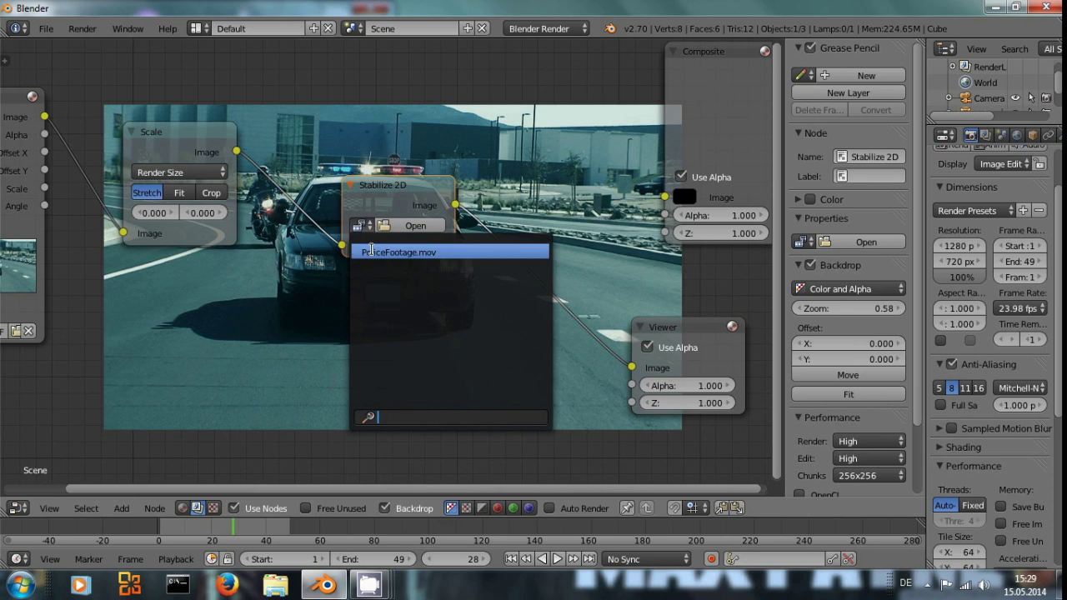
pyautogui.click(371, 249)
pyautogui.moveTo(374, 198); pyautogui.dragTo(346, 194)
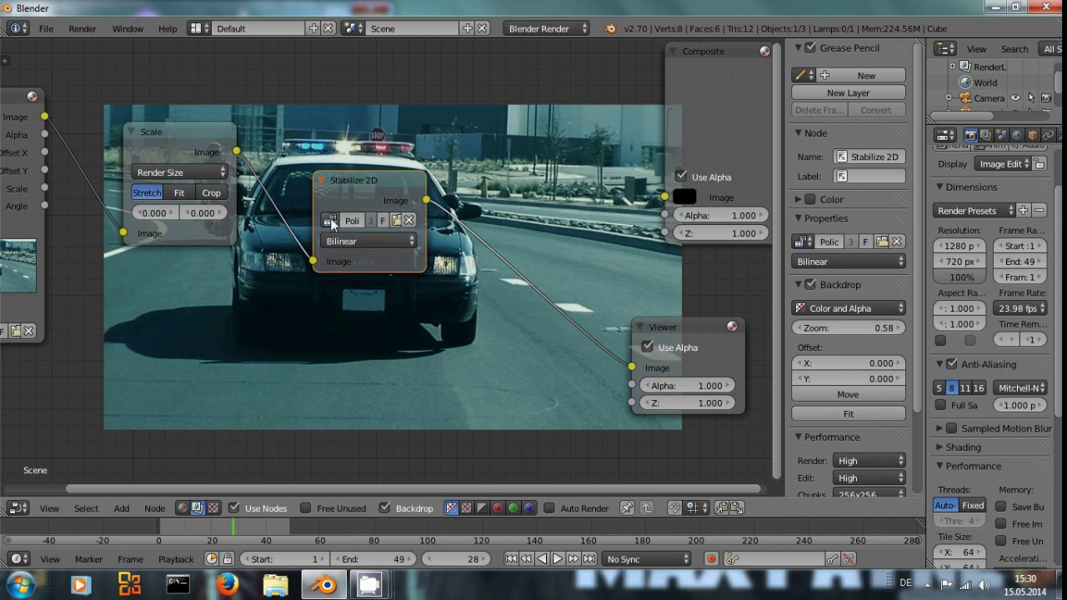
pyautogui.click(332, 224)
# - Link the Scale node's output to the Viewer and inspect the unstabilized footage at several frames
pyautogui.keyDown('ctrl'); pyautogui.keyDown('shift'); pyautogui.click(194, 140); pyautogui.keyUp('shift'); pyautogui.keyUp('ctrl')
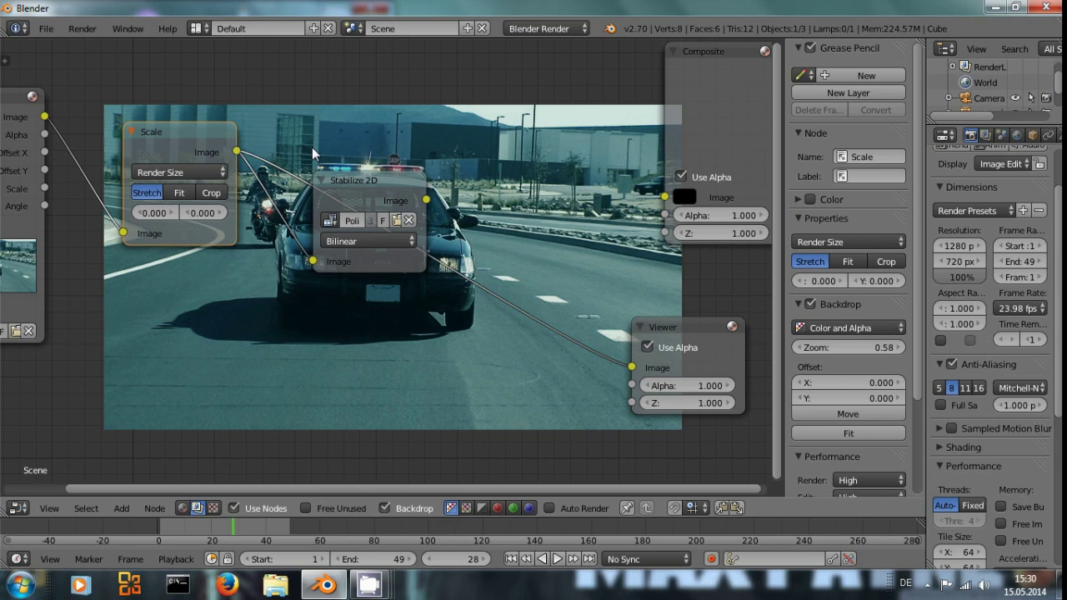
pyautogui.click(207, 530)
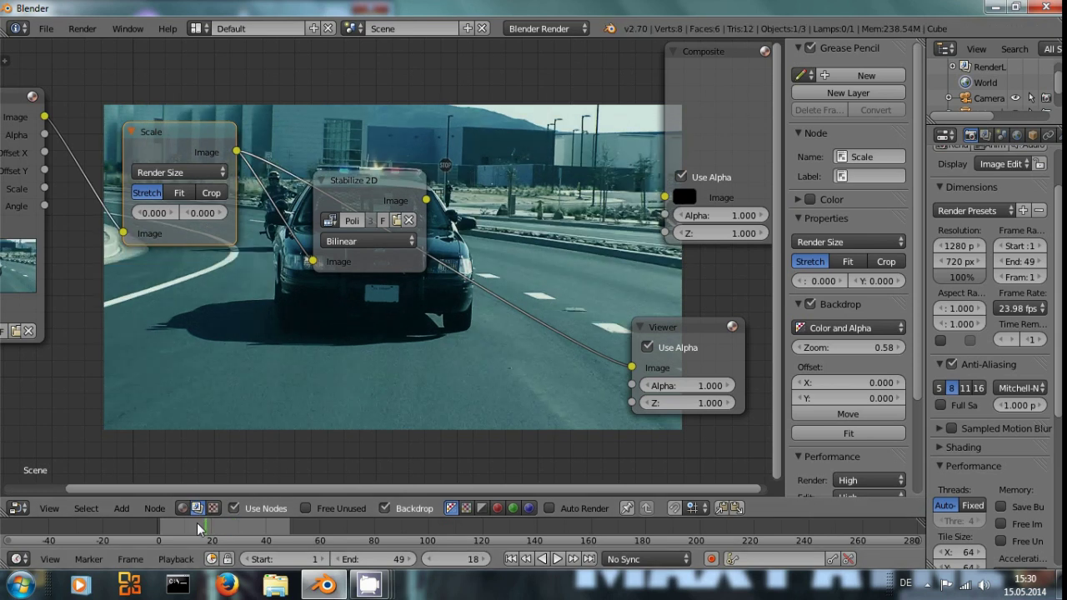
pyautogui.click(252, 532)
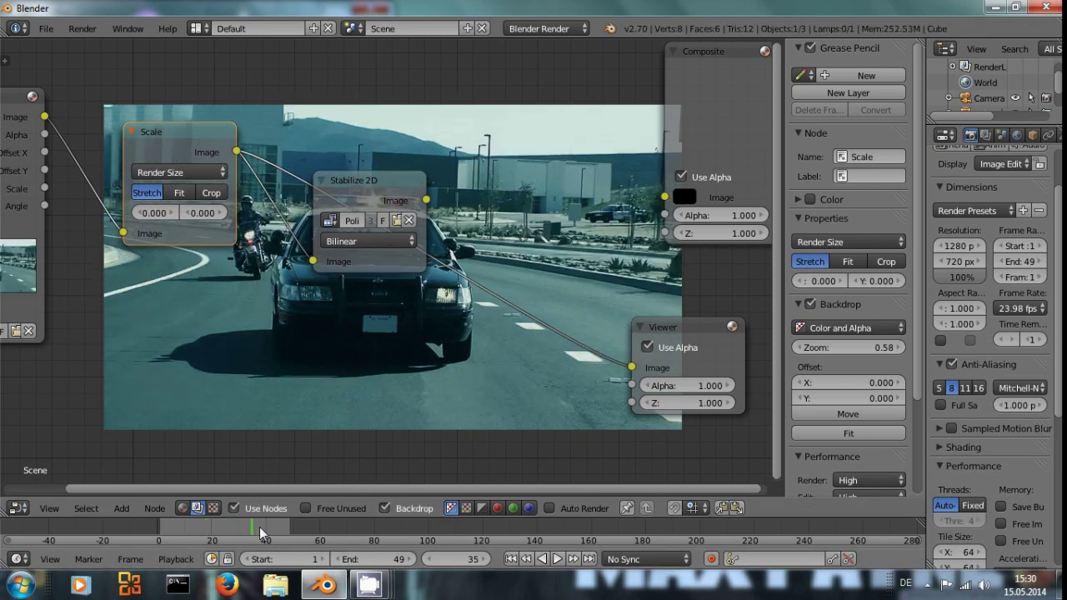
# - Link the Stabilize 2D output back to the Viewer and inspect the stabilized footage at several frames
pyautogui.keyDown('ctrl'); pyautogui.keyDown('shift'); pyautogui.click(378, 175); pyautogui.keyUp('shift'); pyautogui.keyUp('ctrl')
pyautogui.click(216, 530)
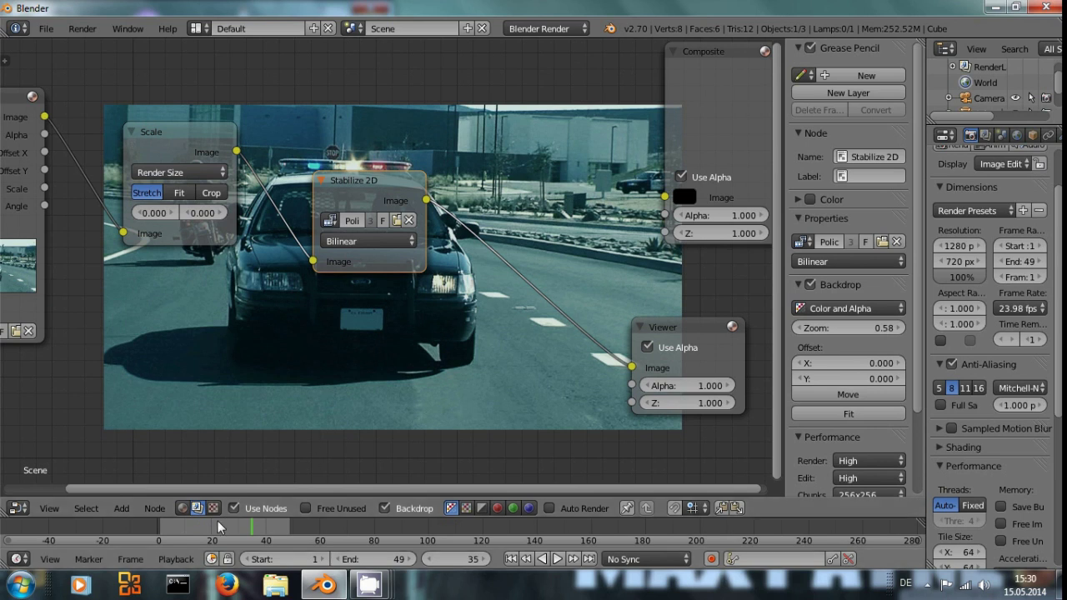
pyautogui.click(240, 533)
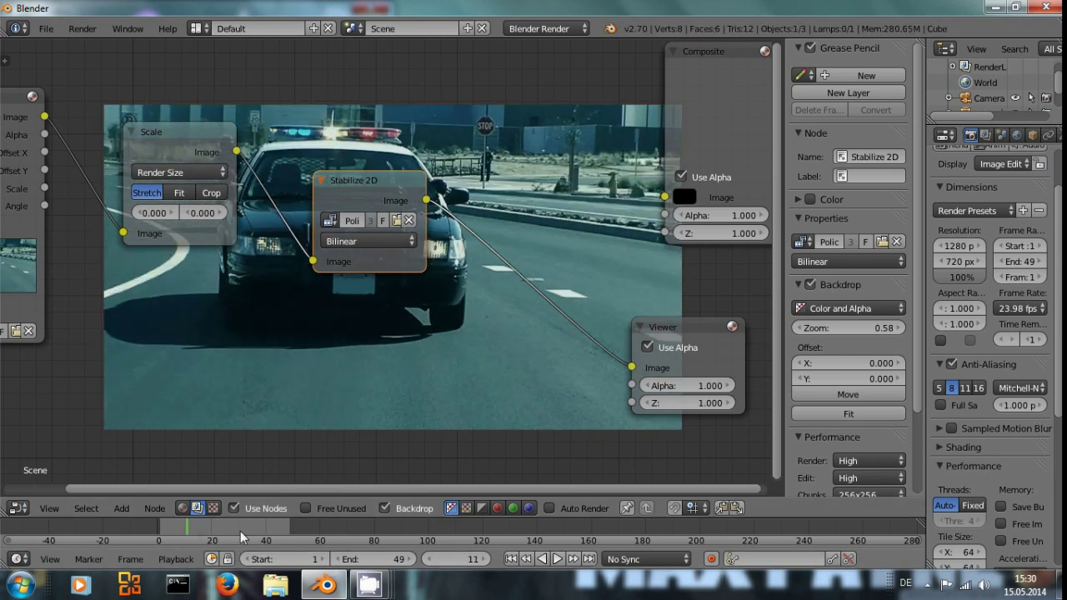
pyautogui.click(263, 533)
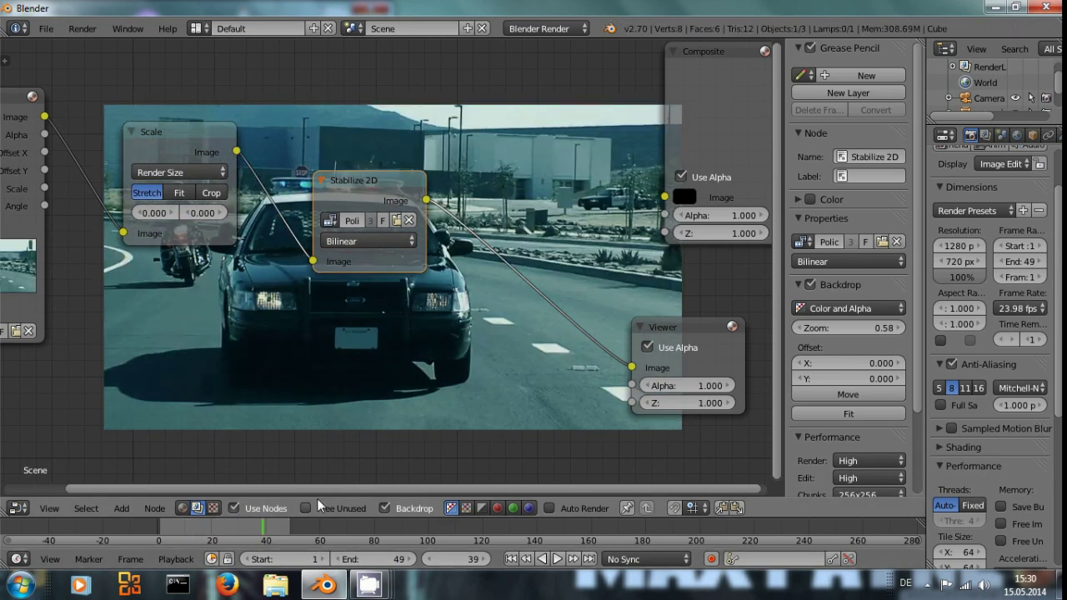
pyautogui.click(225, 533)
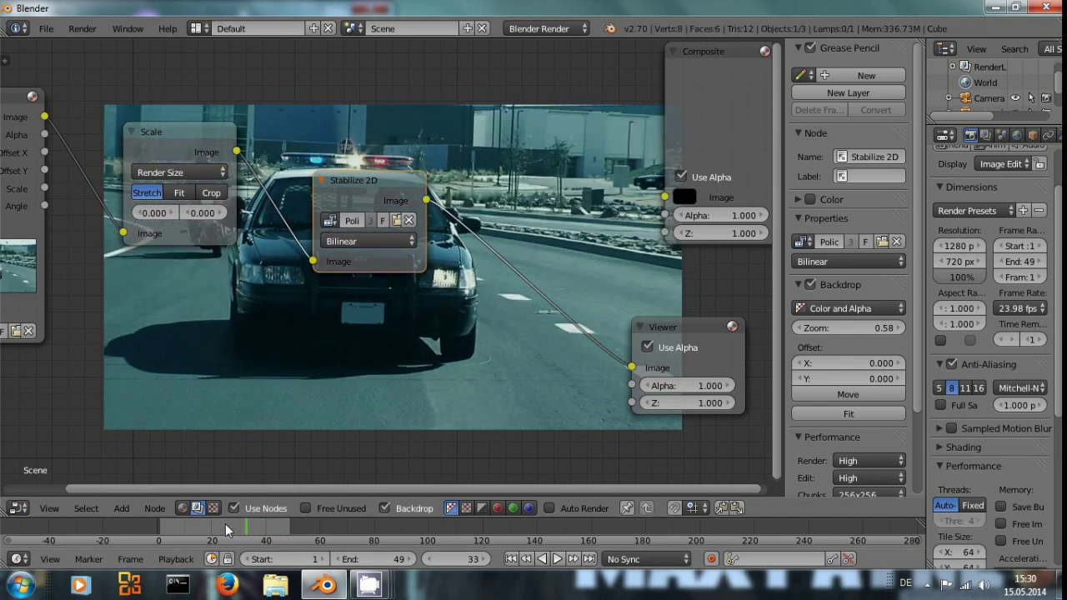
# - Connect the Stabilize 2D image to the Composite node and arrange Composite and Viewer compactly, one above the other
pyautogui.moveTo(397, 209); pyautogui.dragTo(185, 282, button='middle')
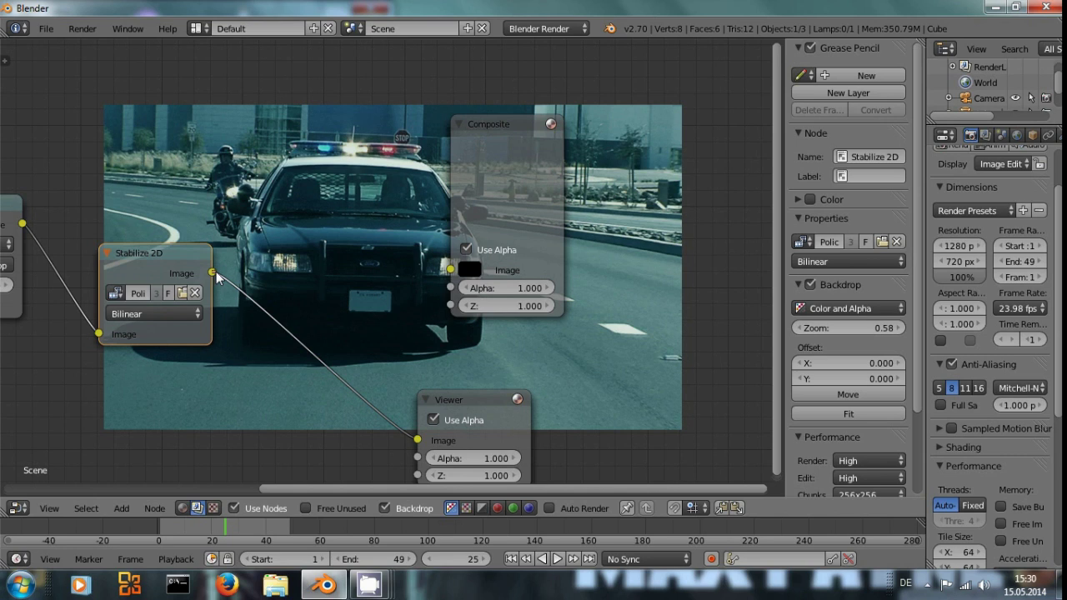
pyautogui.moveTo(213, 274); pyautogui.dragTo(450, 269)
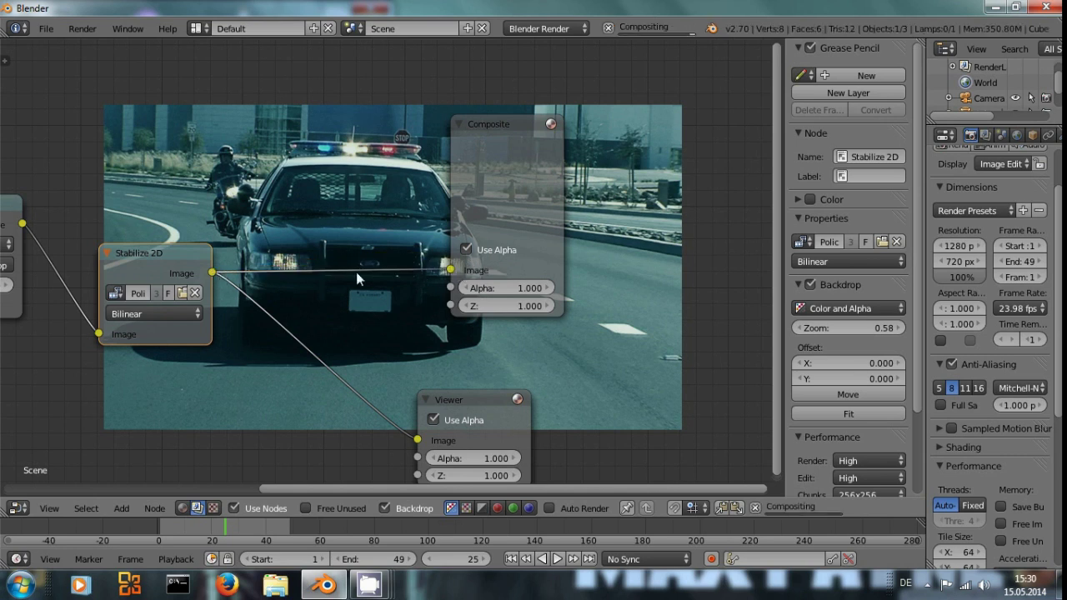
pyautogui.click(529, 203)
pyautogui.moveTo(529, 202); pyautogui.dragTo(477, 210)
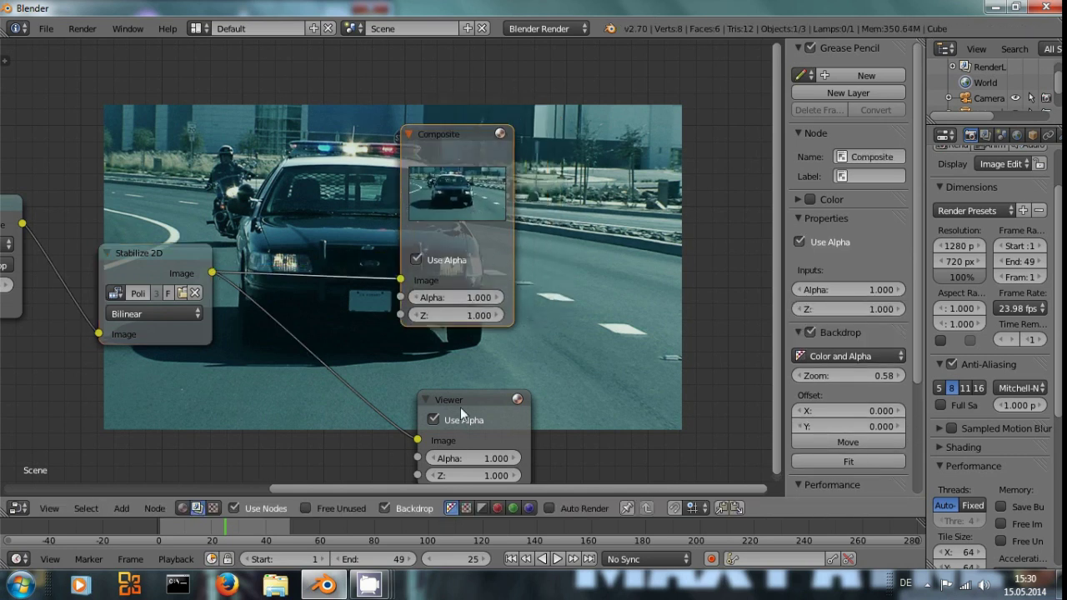
pyautogui.moveTo(460, 407); pyautogui.dragTo(449, 355)
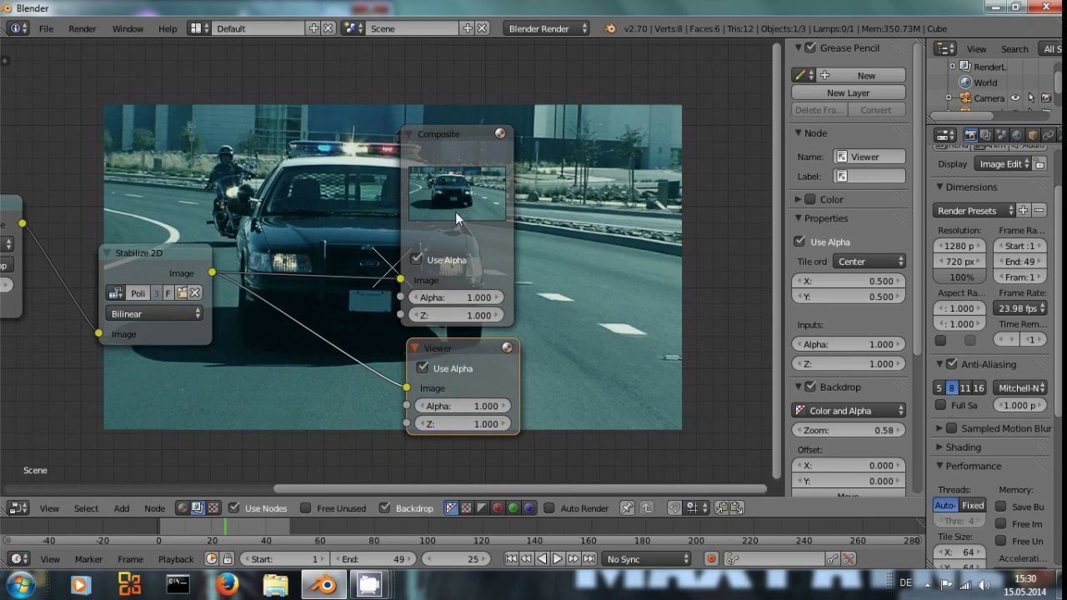
# - Review the render output path, file format and dimension settings, browsing the output folder without choosing a new one
pyautogui.scroll(-8, 1016, 219)
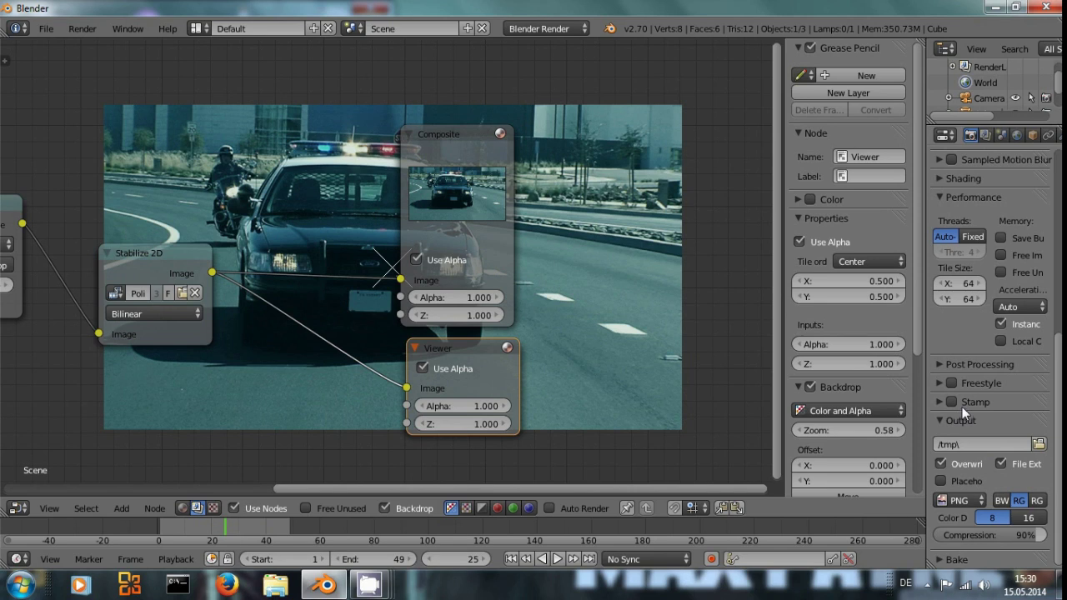
pyautogui.click(1036, 444)
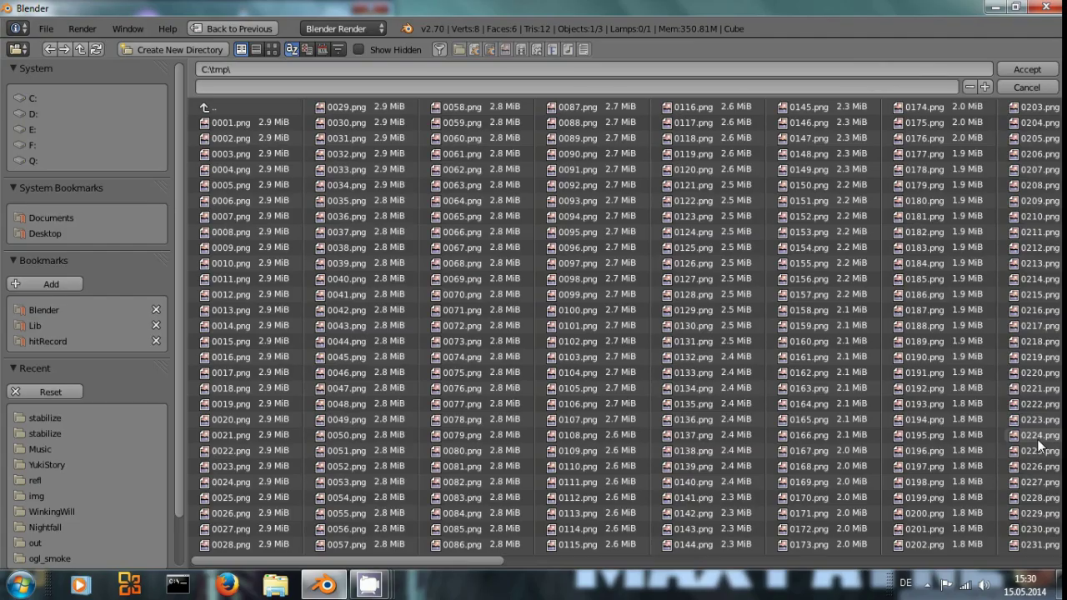
pyautogui.click(1048, 87)
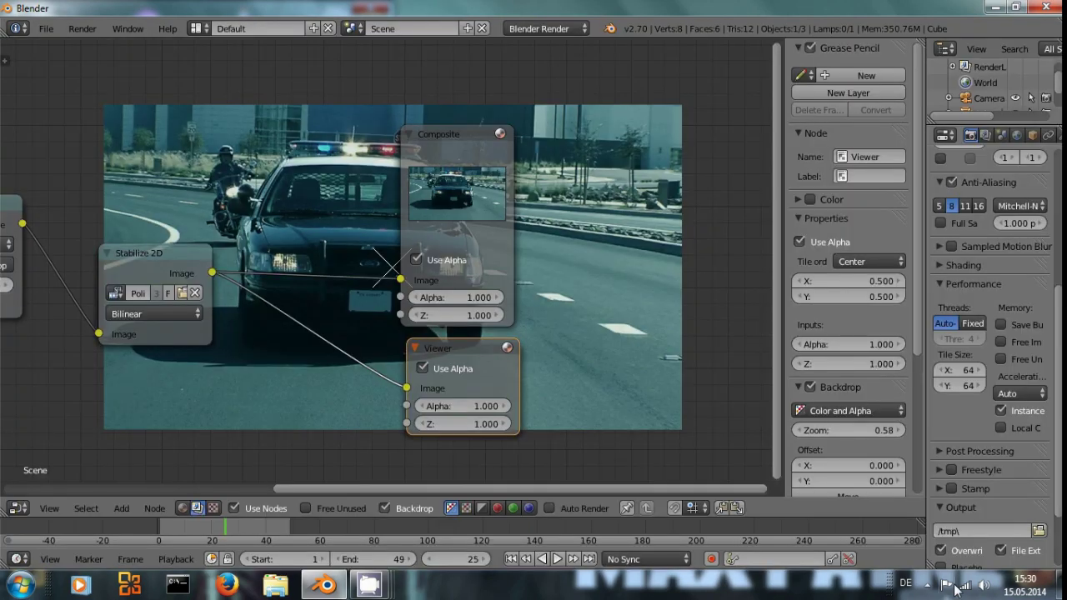
pyautogui.scroll(6, 978, 306)
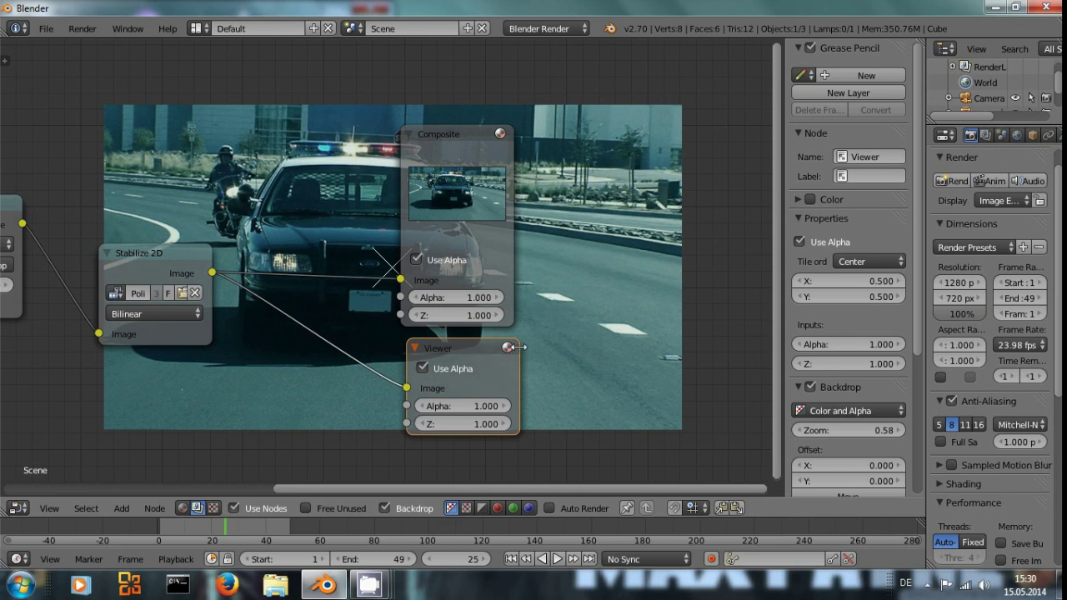
pyautogui.moveTo(379, 586)
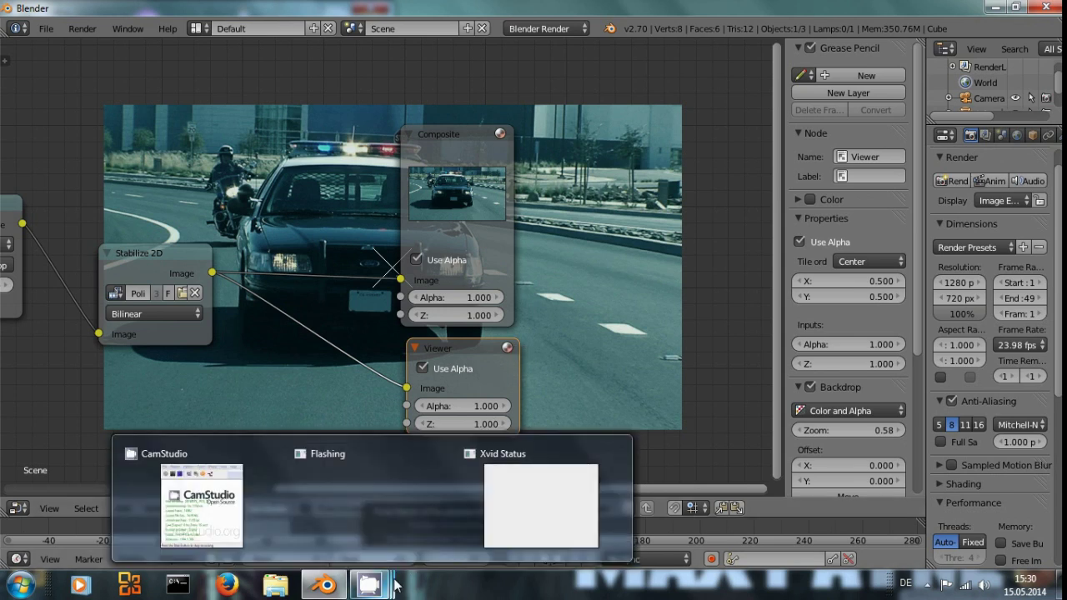